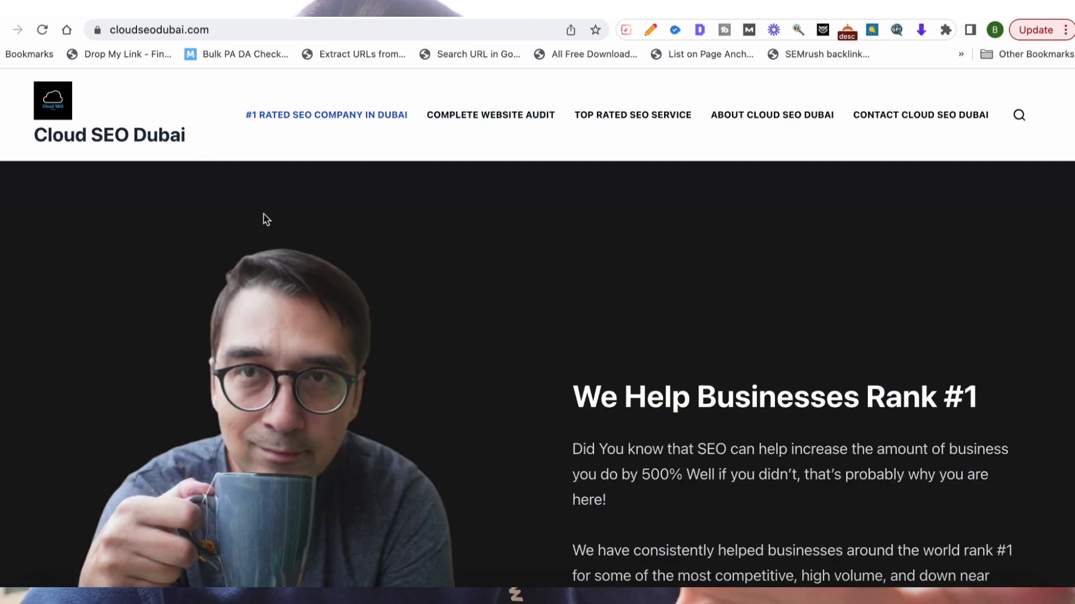
Check the Complete Website Audit package options without changing the selected package
{"action": "scroll", "coordinate": [264, 215], "scroll_direction": "down", "scroll_amount": 3}
{"action": "scroll", "coordinate": [263, 213], "scroll_direction": "up", "scroll_amount": 3}
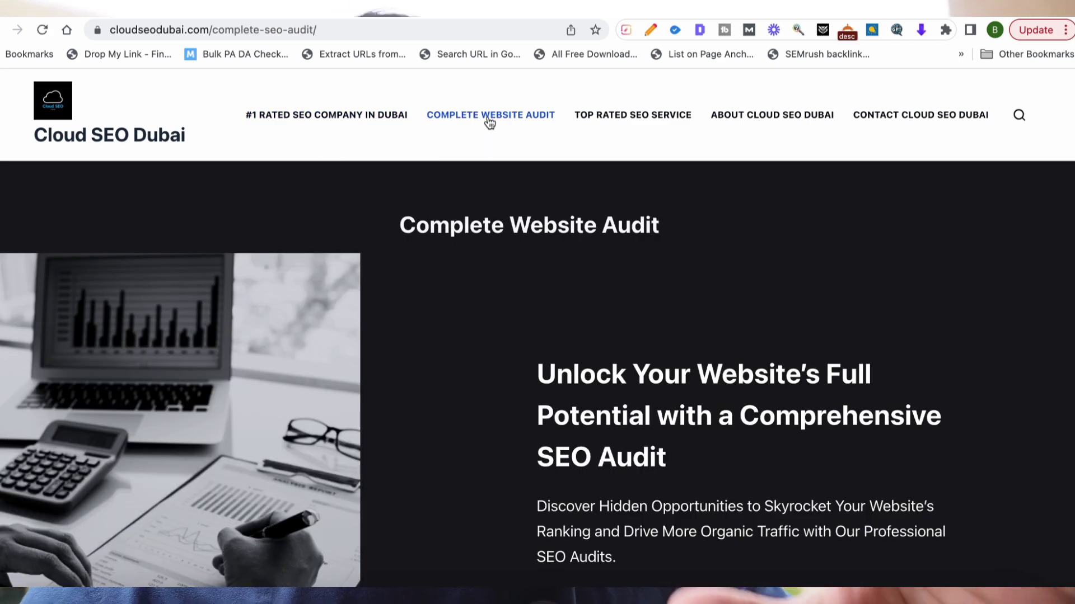
{"action": "scroll", "coordinate": [501, 234], "scroll_direction": "down", "scroll_amount": 8}
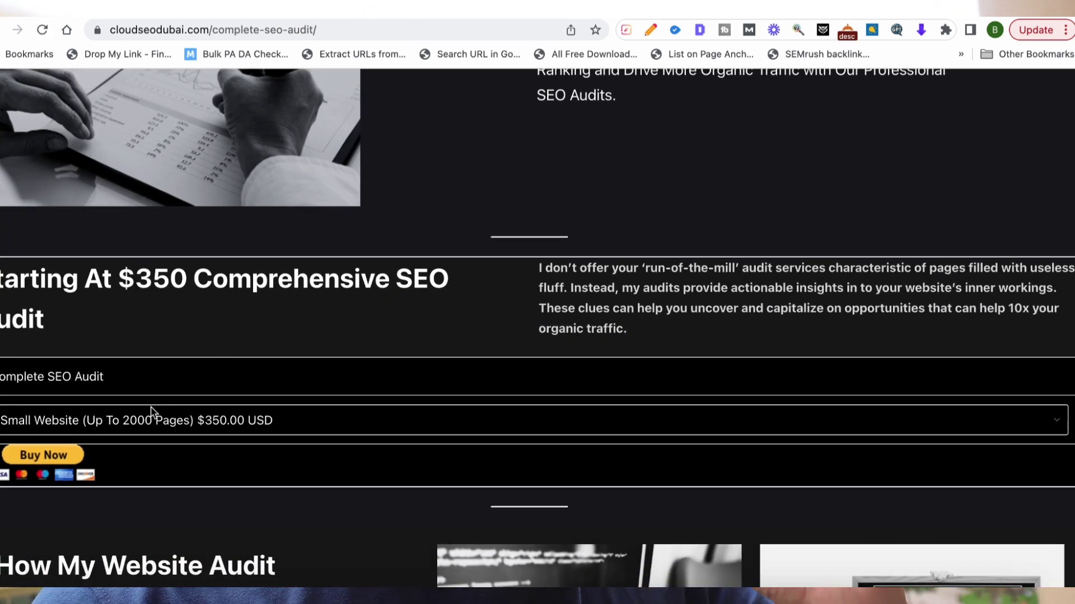
{"action": "left_click", "coordinate": [97, 426]}
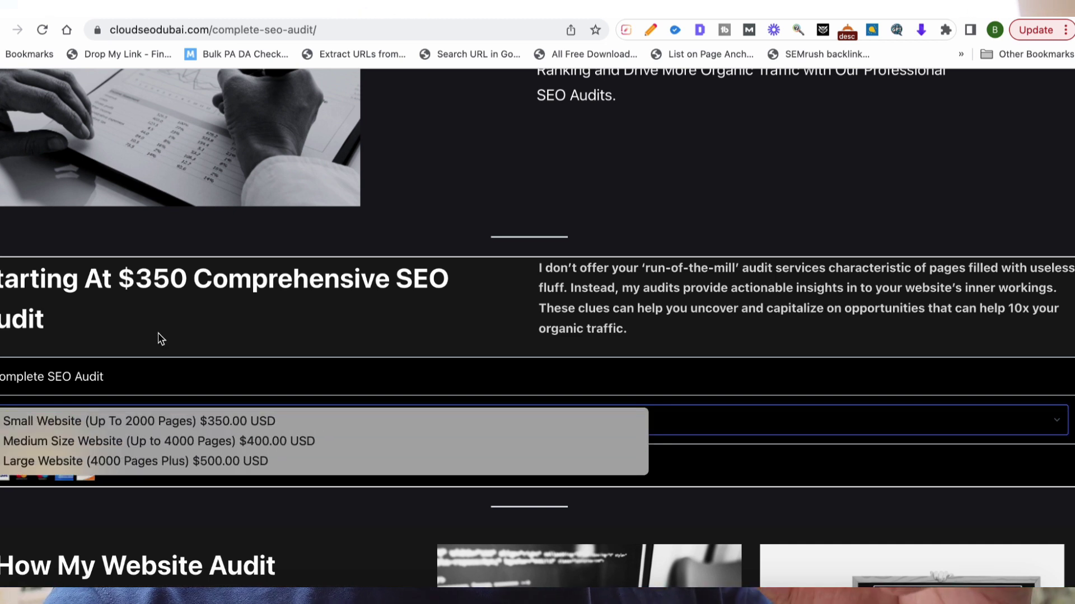
{"action": "left_click", "coordinate": [61, 476]}
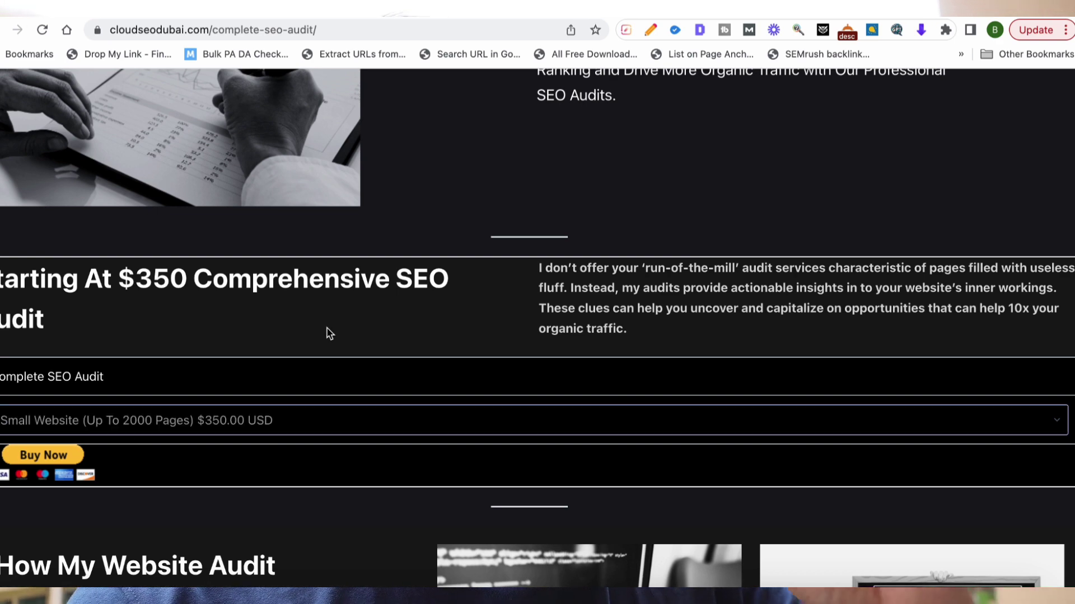
Scroll through the Top Rated SEO Service page's service sections
{"action": "scroll", "coordinate": [420, 420], "scroll_direction": "up", "scroll_amount": 8}
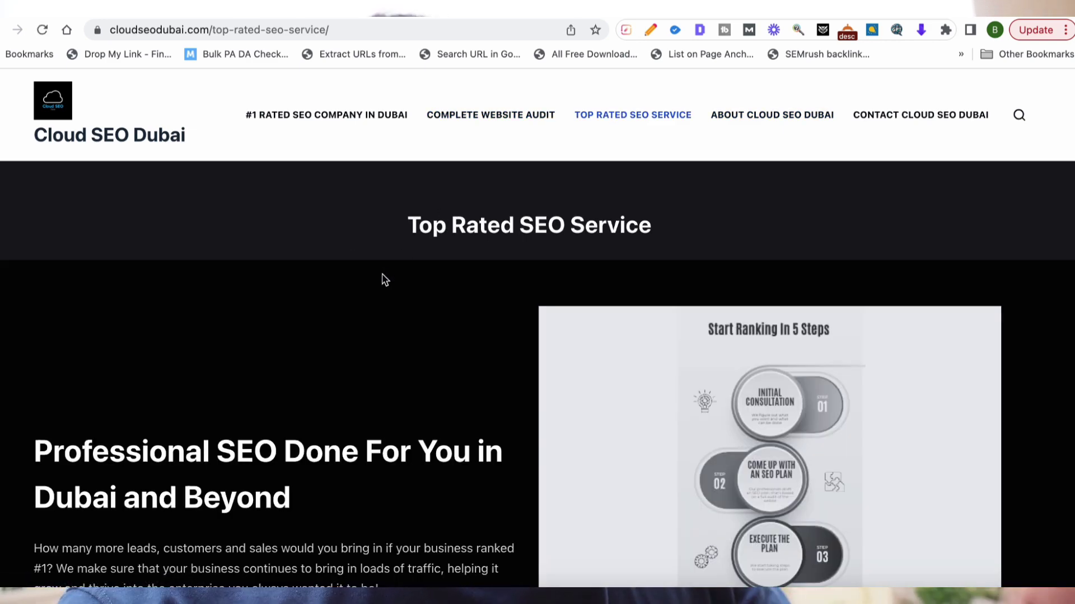
{"action": "scroll", "coordinate": [385, 280], "scroll_direction": "down", "scroll_amount": 15}
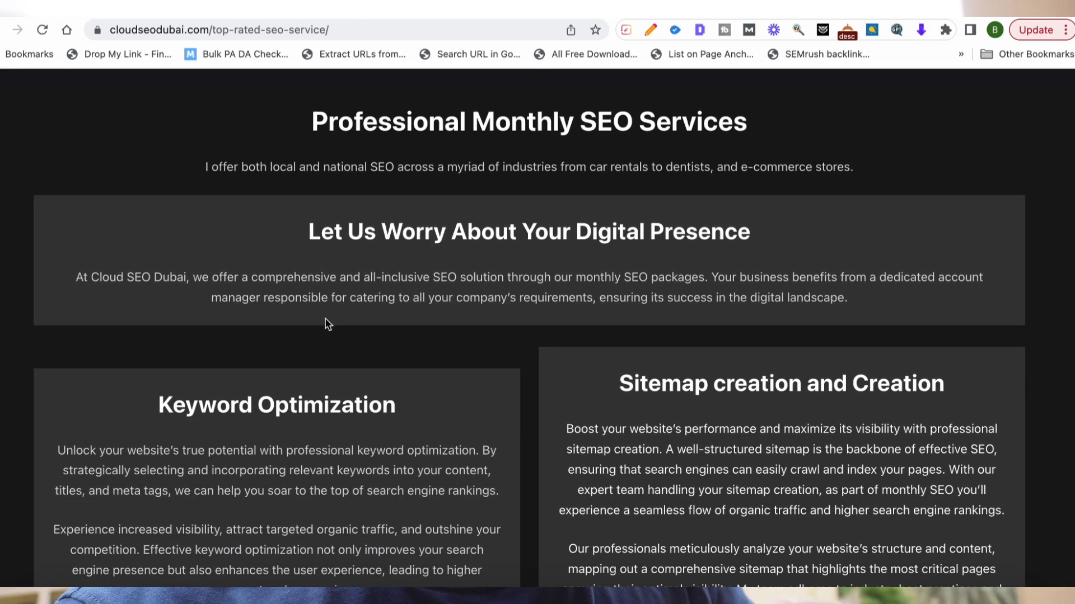
{"action": "scroll", "coordinate": [325, 320], "scroll_direction": "down", "scroll_amount": 15}
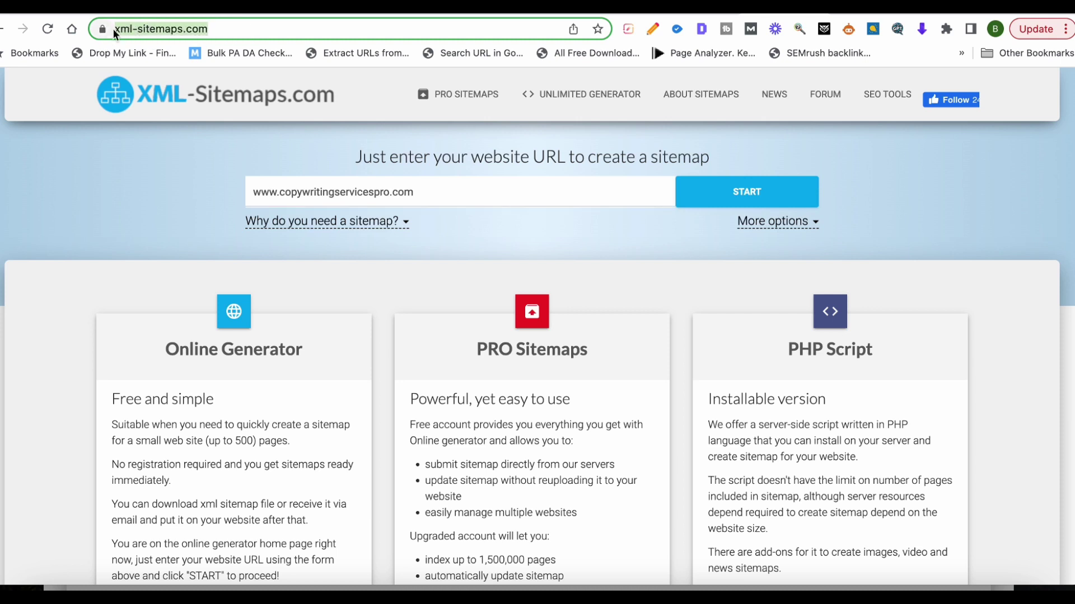
Crawl copywritingservicespro.com and scroll to the sitemap details: 17 of 18 pages indexed
{"action": "left_click", "coordinate": [160, 171]}
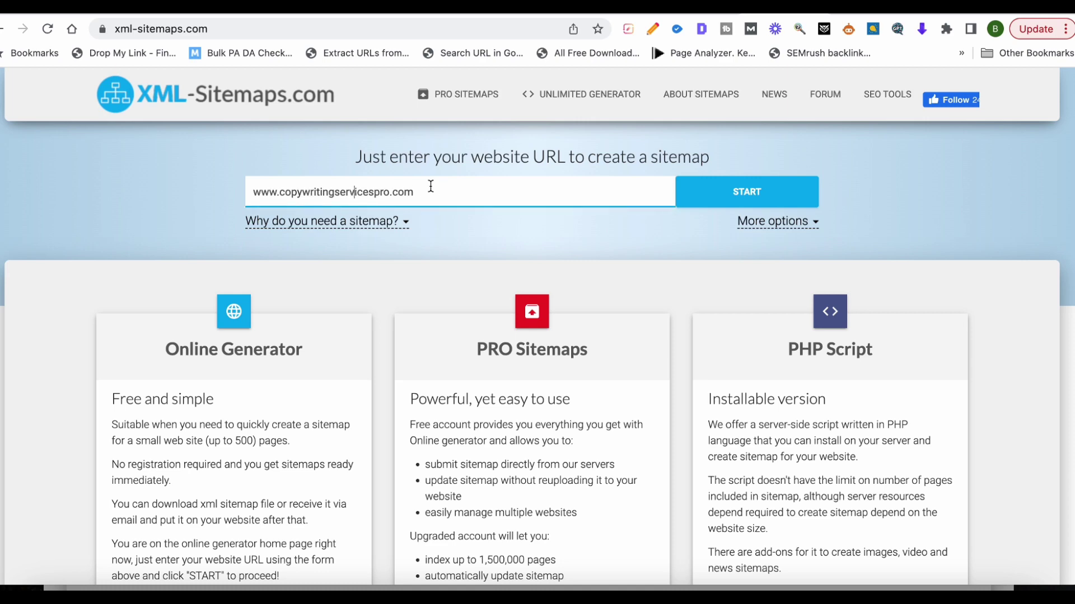
{"action": "left_click", "coordinate": [751, 197]}
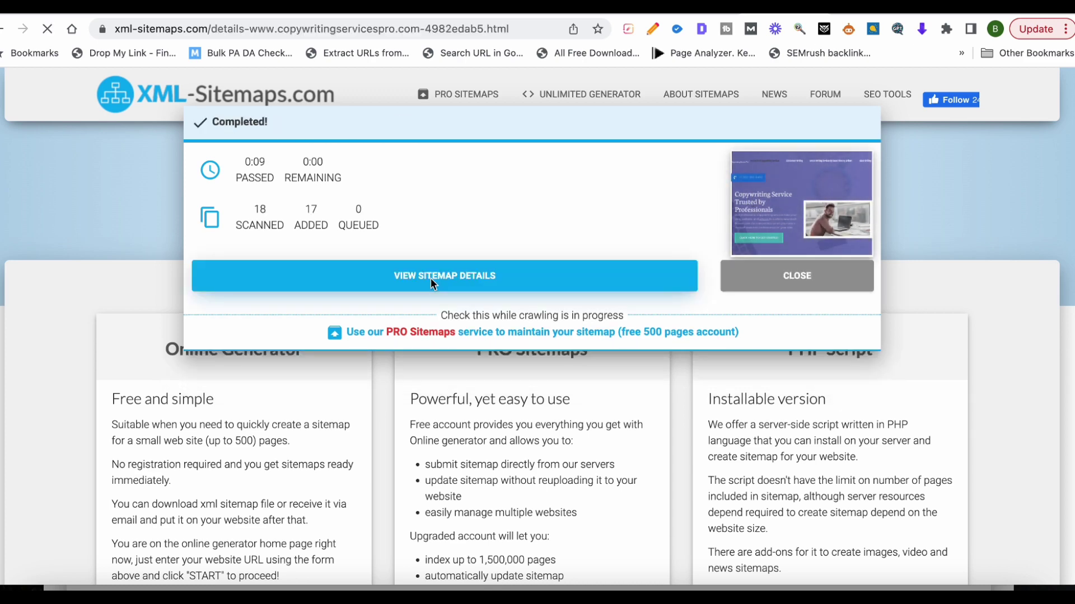
{"action": "scroll", "coordinate": [504, 276], "scroll_direction": "down", "scroll_amount": 1}
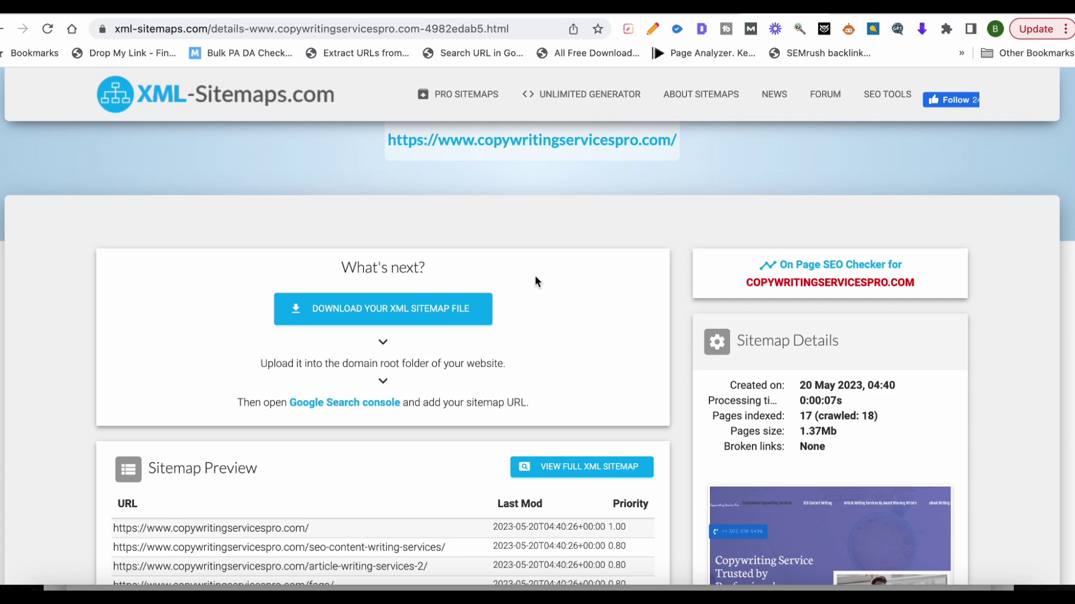
{"action": "scroll", "coordinate": [613, 259], "scroll_direction": "down", "scroll_amount": 10}
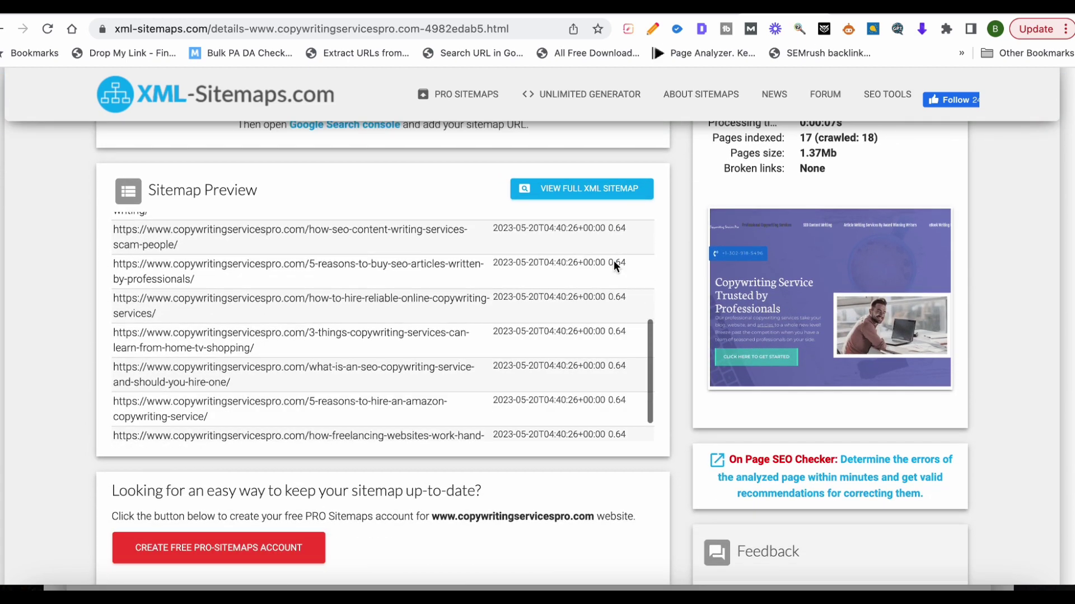
{"action": "scroll", "coordinate": [675, 258], "scroll_direction": "down", "scroll_amount": 5}
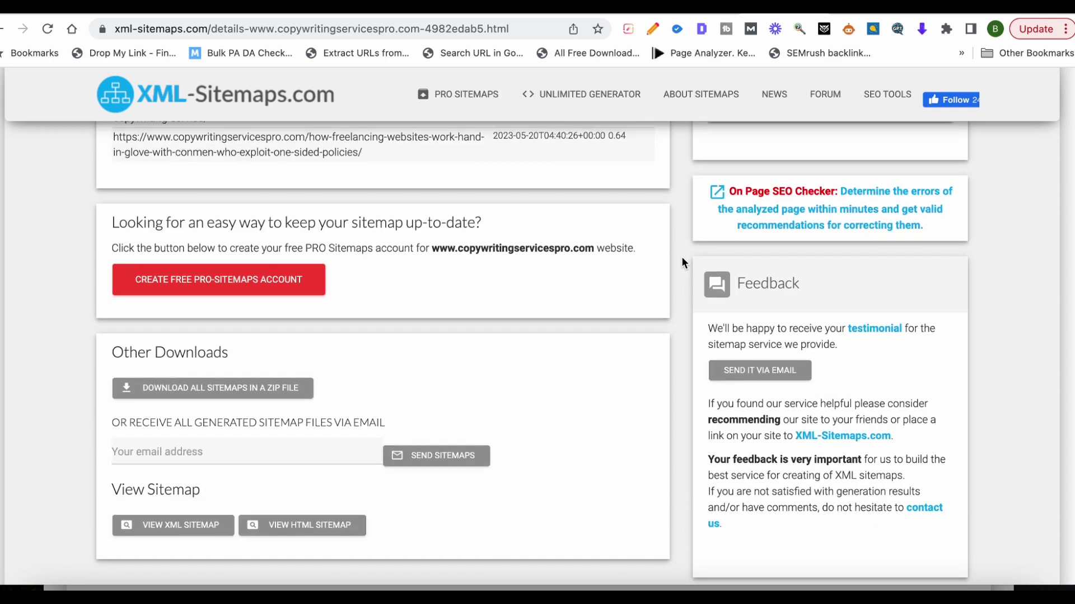
{"action": "scroll", "coordinate": [663, 297], "scroll_direction": "down", "scroll_amount": 2}
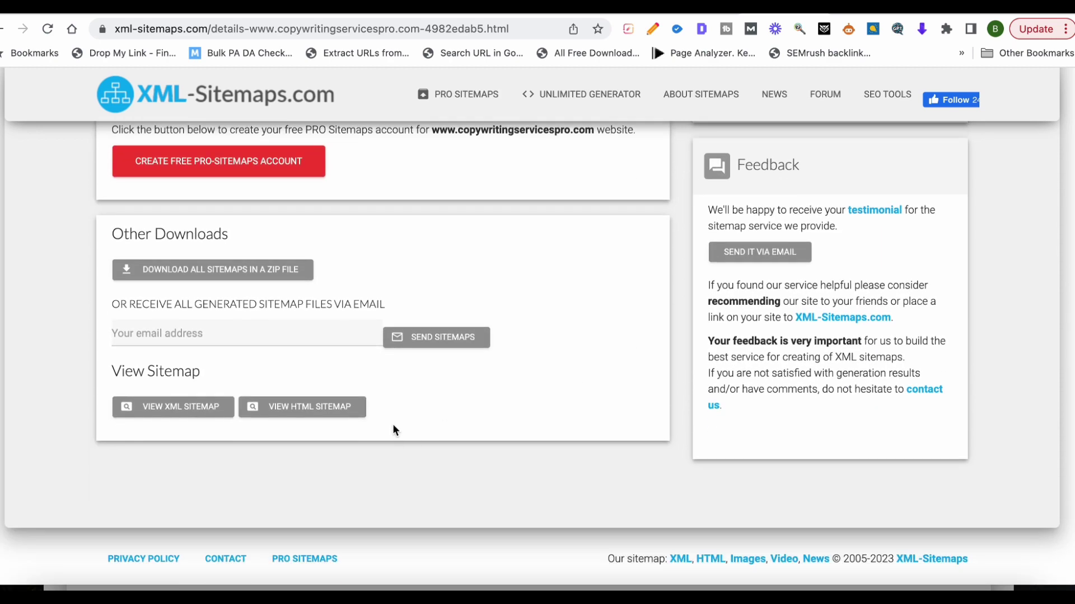
Open the HTML site map and scroll through its list of 17 page links
{"action": "left_click", "coordinate": [286, 415]}
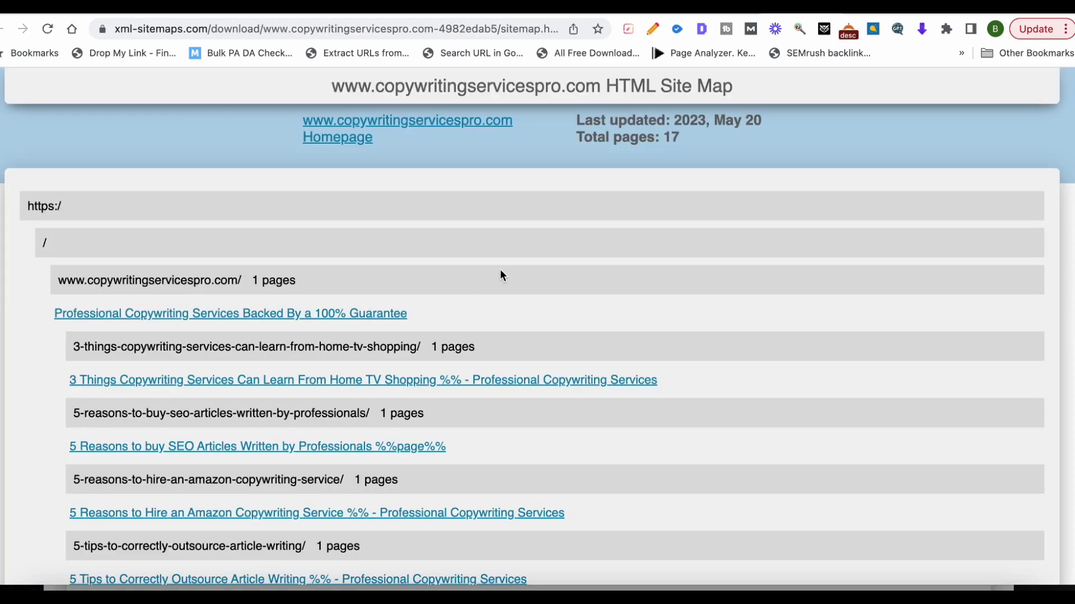
{"action": "scroll", "coordinate": [545, 263], "scroll_direction": "down", "scroll_amount": 11}
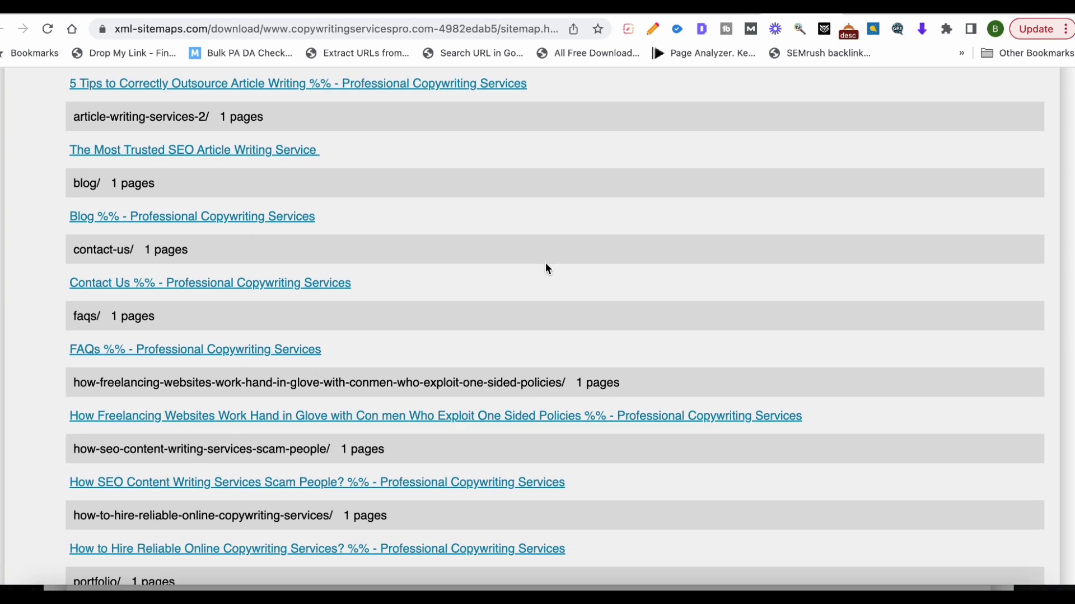
{"action": "scroll", "coordinate": [545, 263], "scroll_direction": "down", "scroll_amount": 4}
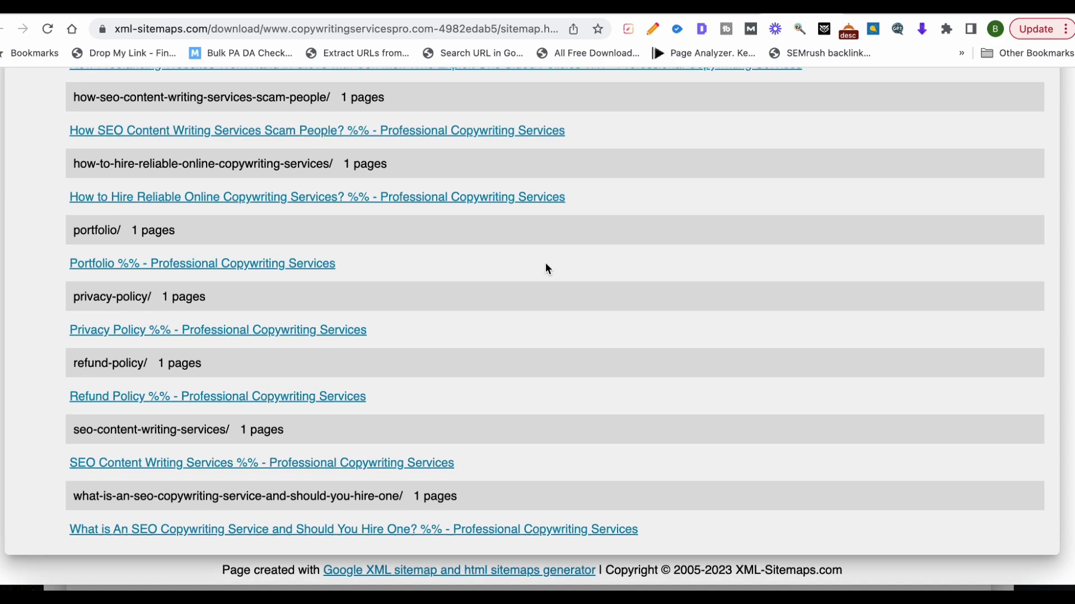
{"action": "scroll", "coordinate": [631, 353], "scroll_direction": "up", "scroll_amount": 15}
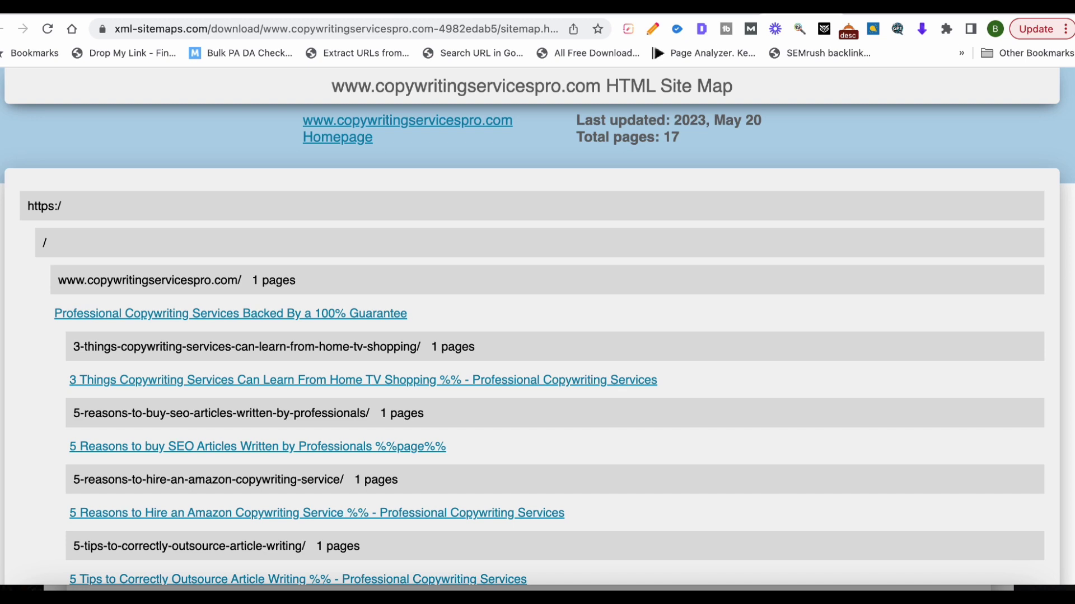
{"action": "left_click", "coordinate": [84, 6]}
{"action": "left_click", "coordinate": [439, 226]}
View the HTML sitemap's page source, select all of it, and return to the WordPress admin tab
{"action": "right_click", "coordinate": [439, 225]}
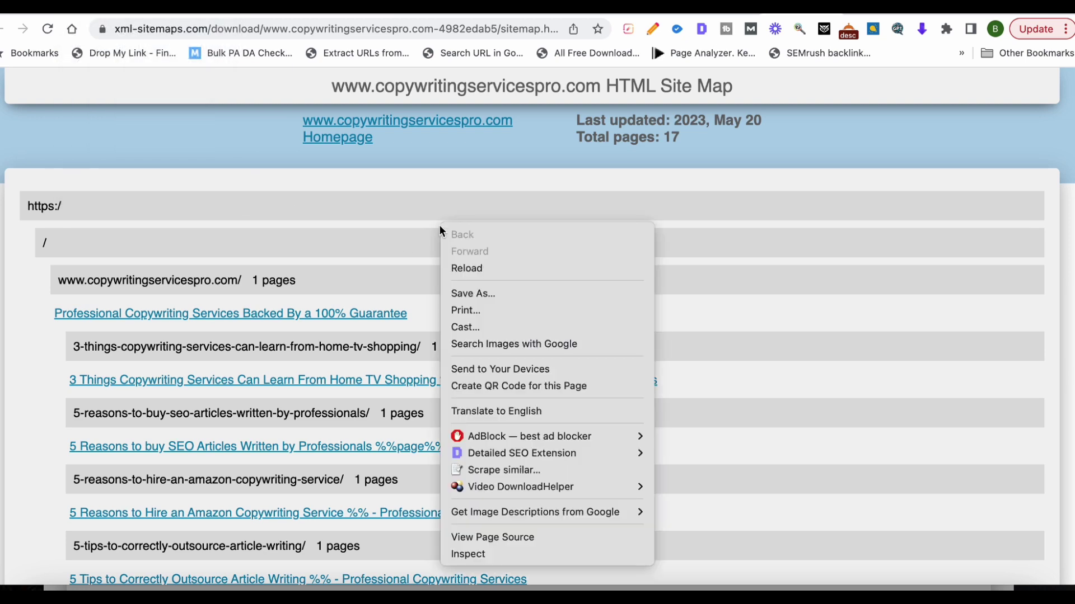
{"action": "left_click", "coordinate": [512, 540]}
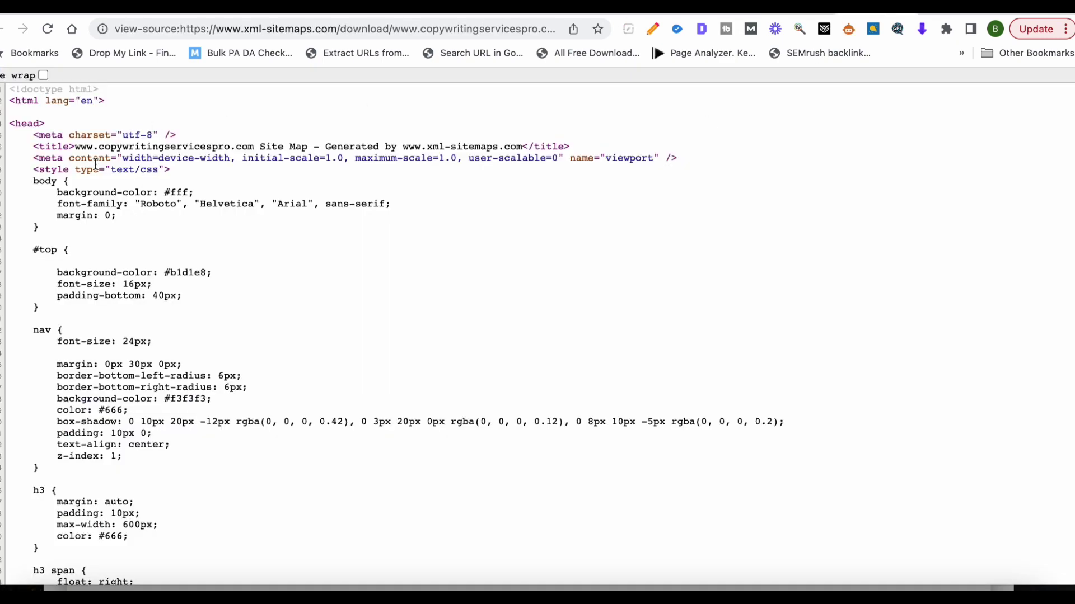
{"action": "key", "text": "super+a"}
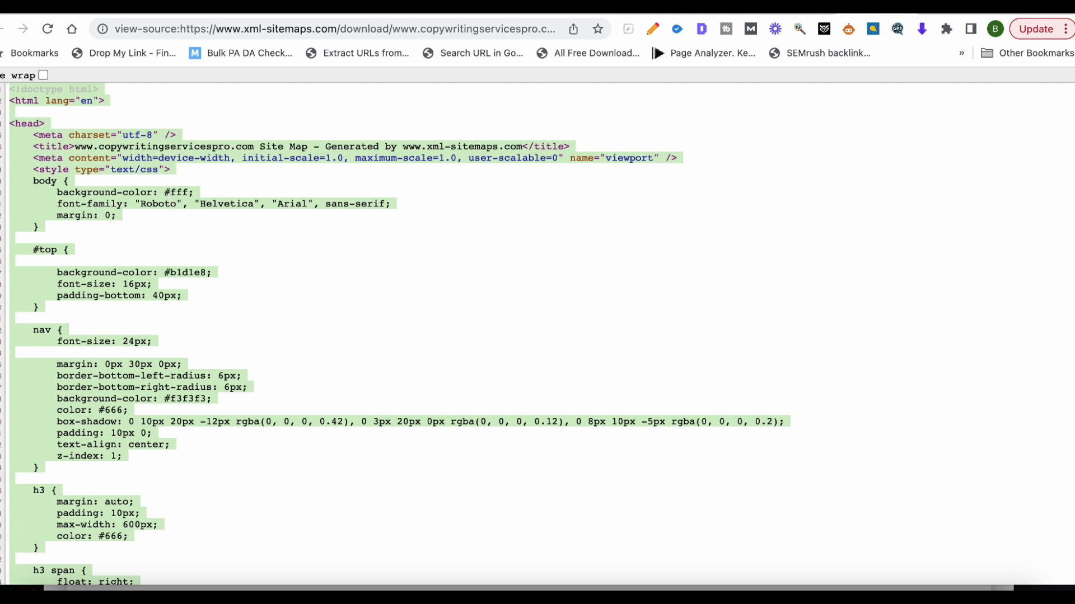
{"action": "key", "text": "ctrl+Tab"}
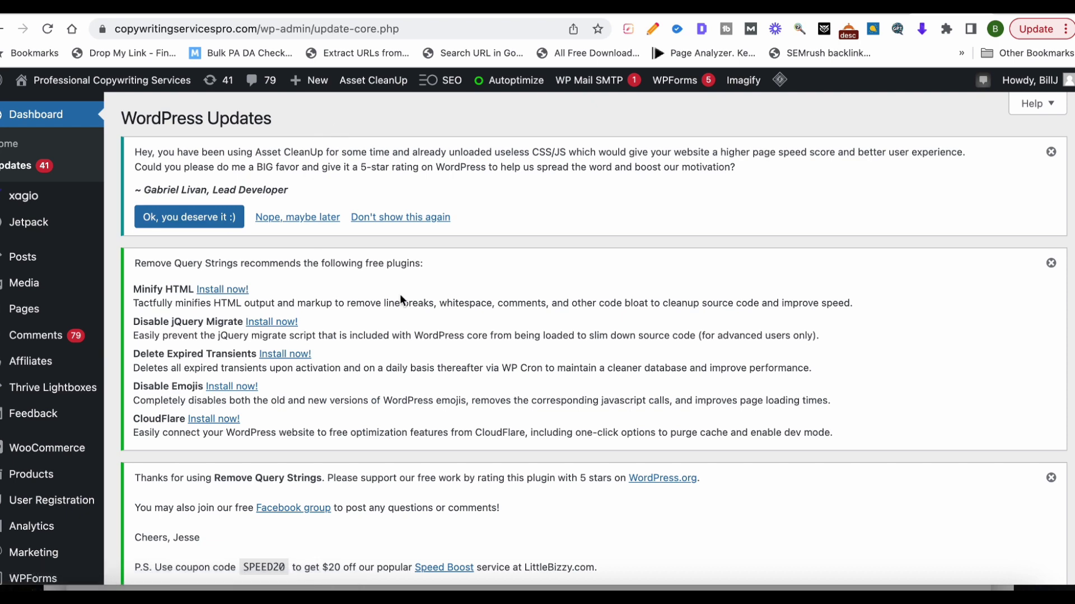
Create a new page via Pages > Add New and bring up the editor's ⋮ options menu
{"action": "scroll", "coordinate": [530, 259], "scroll_direction": "down", "scroll_amount": 3}
{"action": "scroll", "coordinate": [530, 259], "scroll_direction": "up", "scroll_amount": 2}
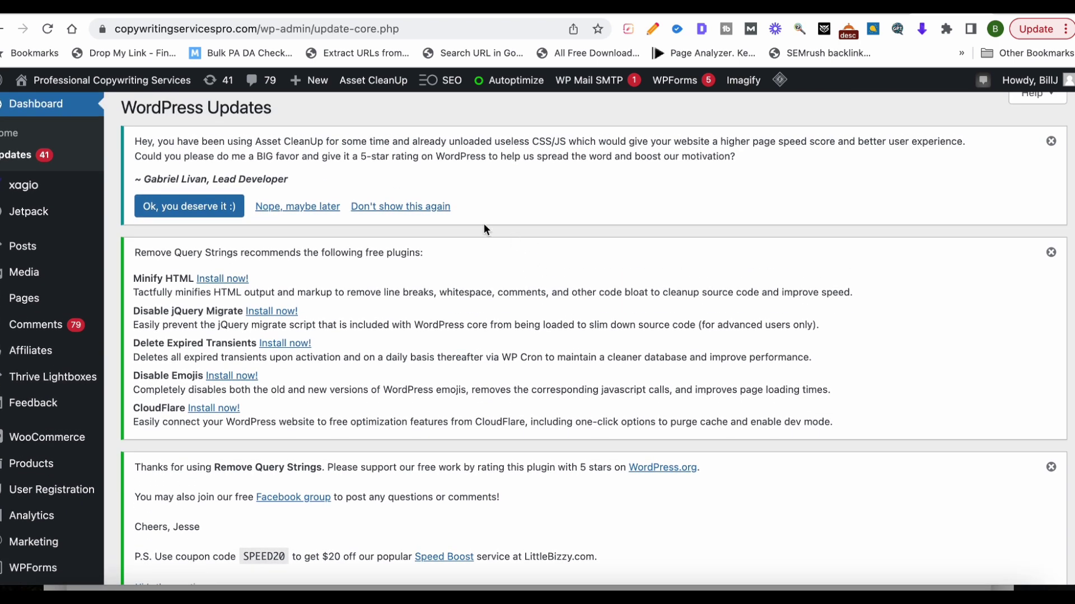
{"action": "scroll", "coordinate": [467, 302], "scroll_direction": "down", "scroll_amount": 1}
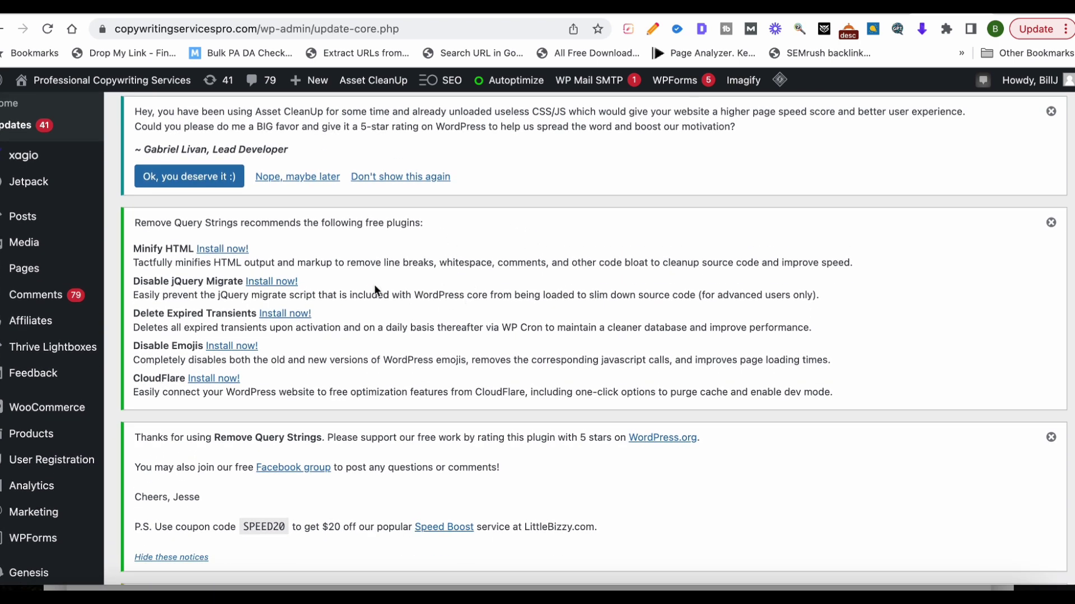
{"action": "scroll", "coordinate": [374, 284], "scroll_direction": "up", "scroll_amount": 1}
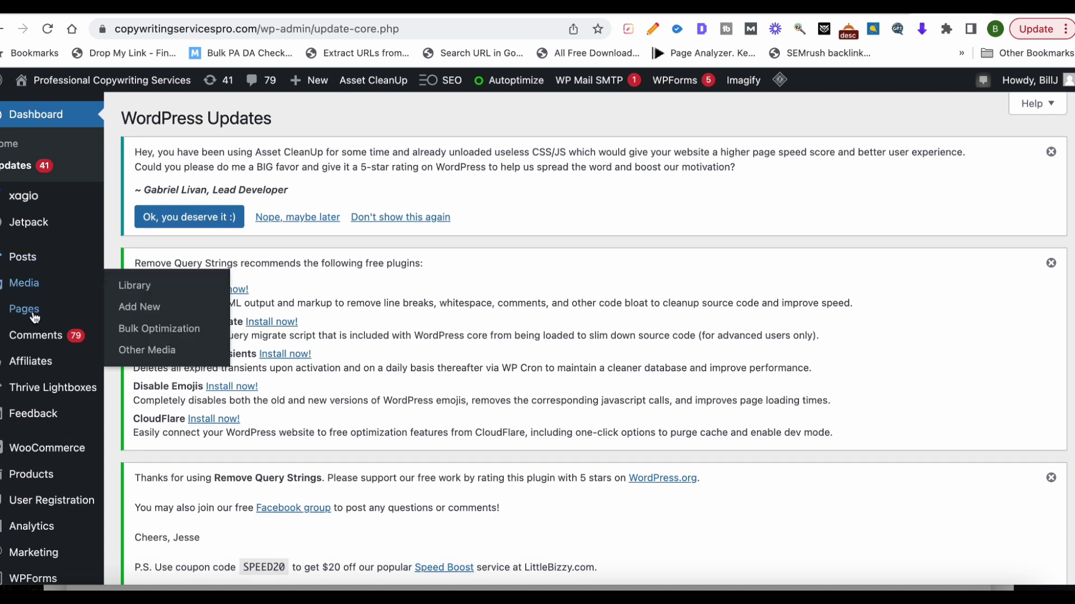
{"action": "mouse_move", "coordinate": [62, 305]}
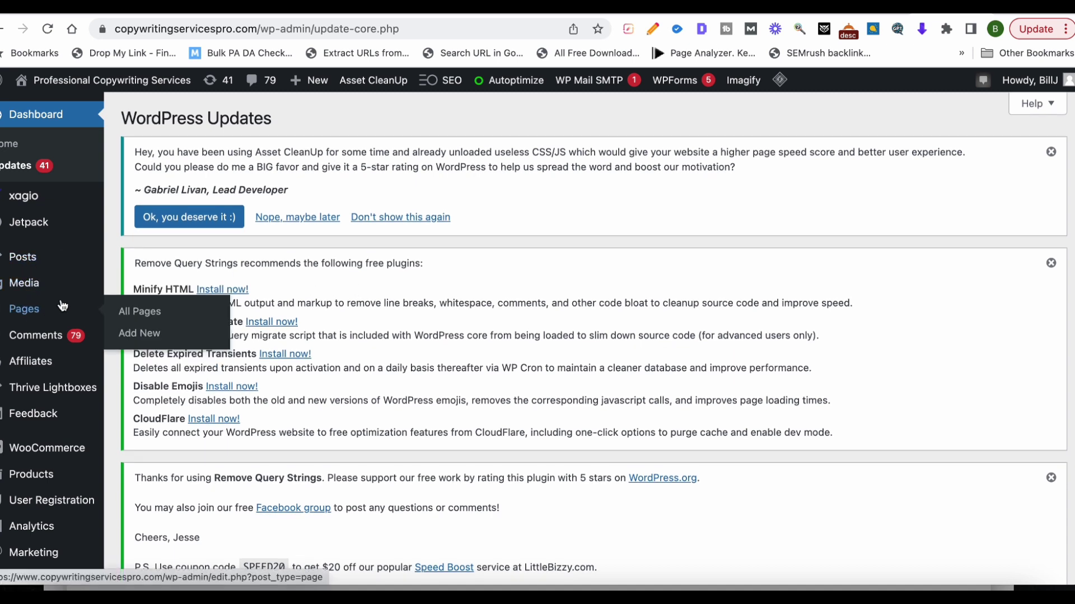
{"action": "left_click", "coordinate": [145, 324]}
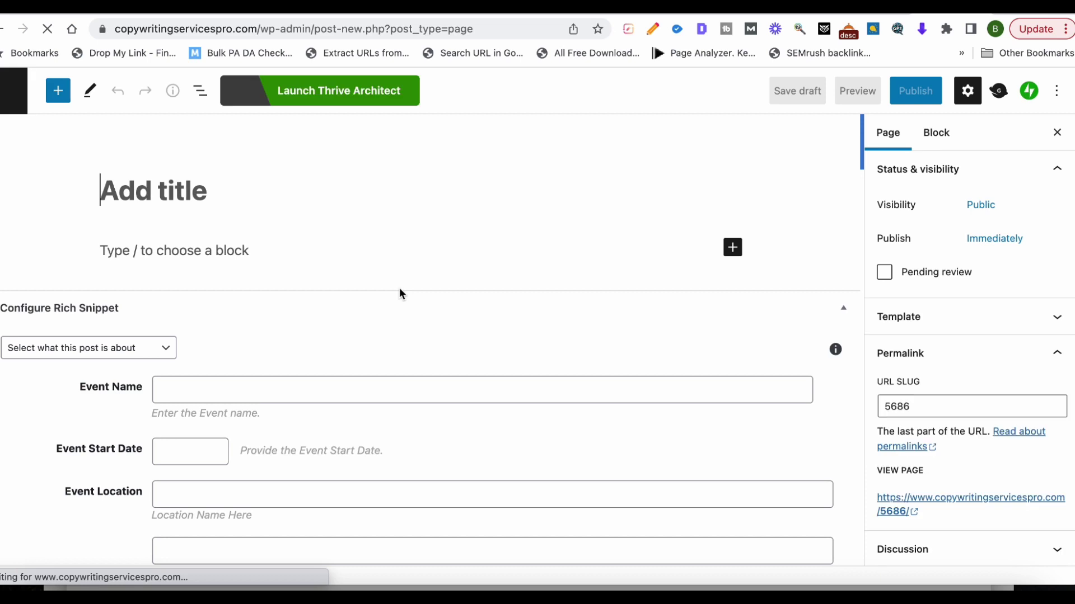
{"action": "scroll", "coordinate": [402, 294], "scroll_direction": "down", "scroll_amount": 10}
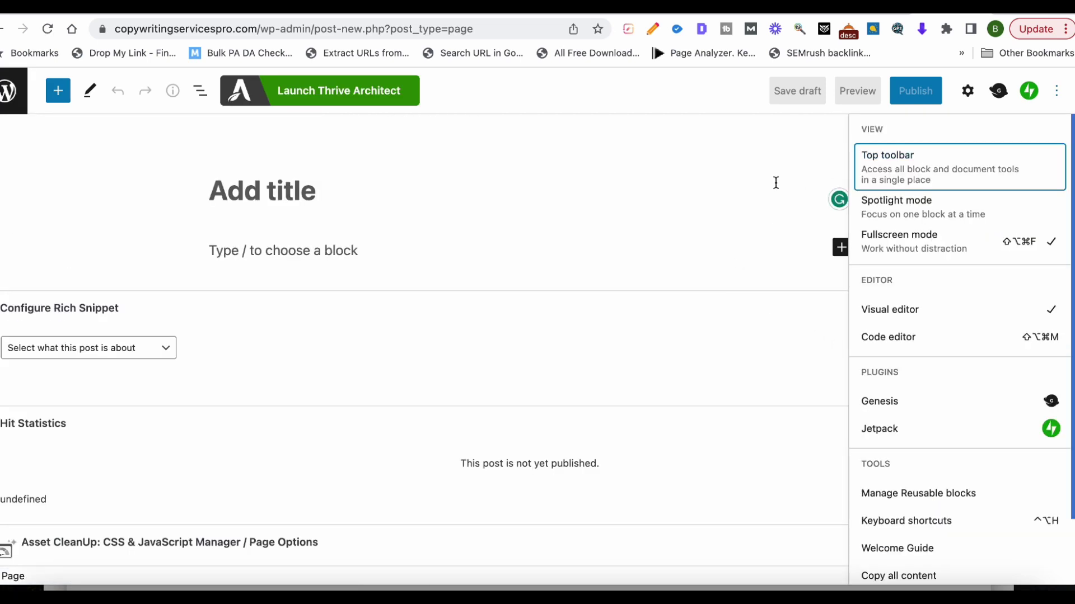
{"action": "left_click", "coordinate": [743, 195]}
{"action": "left_click", "coordinate": [1056, 91]}
Switch the page to the Code editor and paste in the HTML sitemap source
{"action": "left_click", "coordinate": [919, 346]}
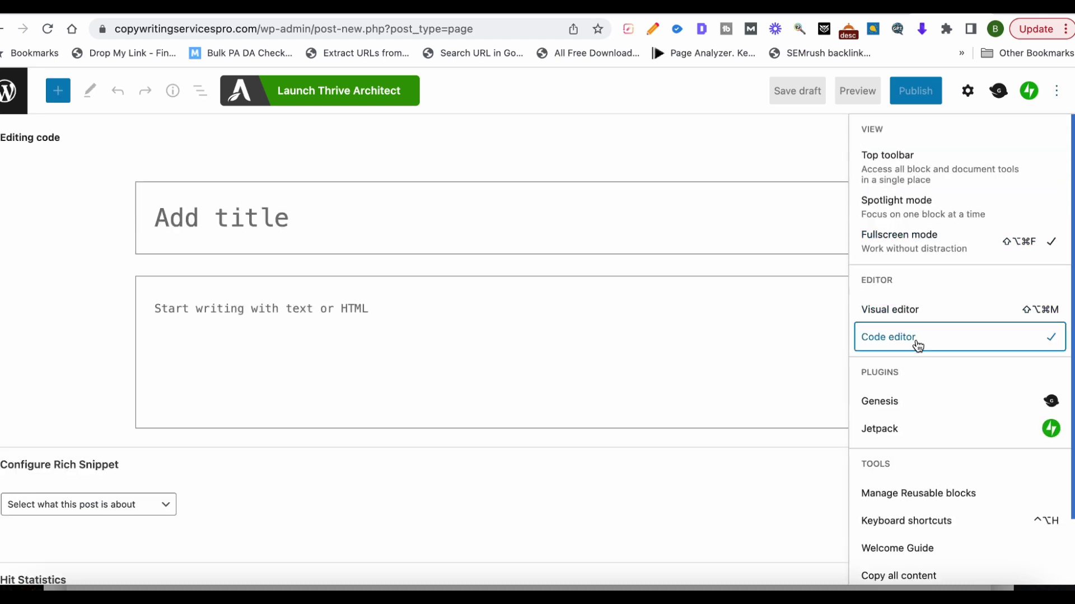
{"action": "left_click", "coordinate": [376, 322]}
{"action": "key", "text": "super+v"}
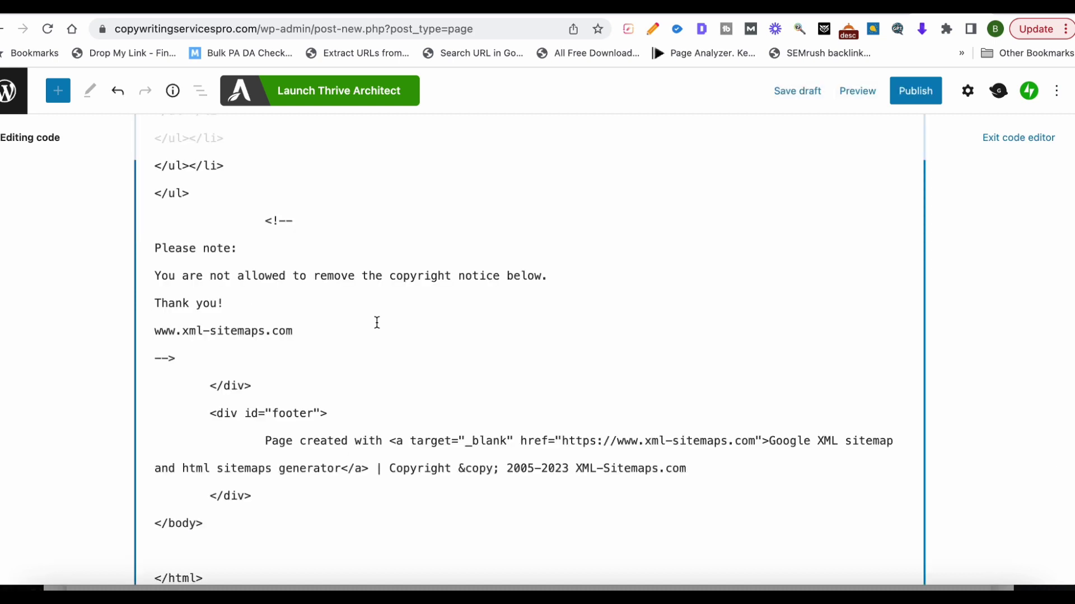
{"action": "scroll", "coordinate": [401, 403], "scroll_direction": "up", "scroll_amount": 20}
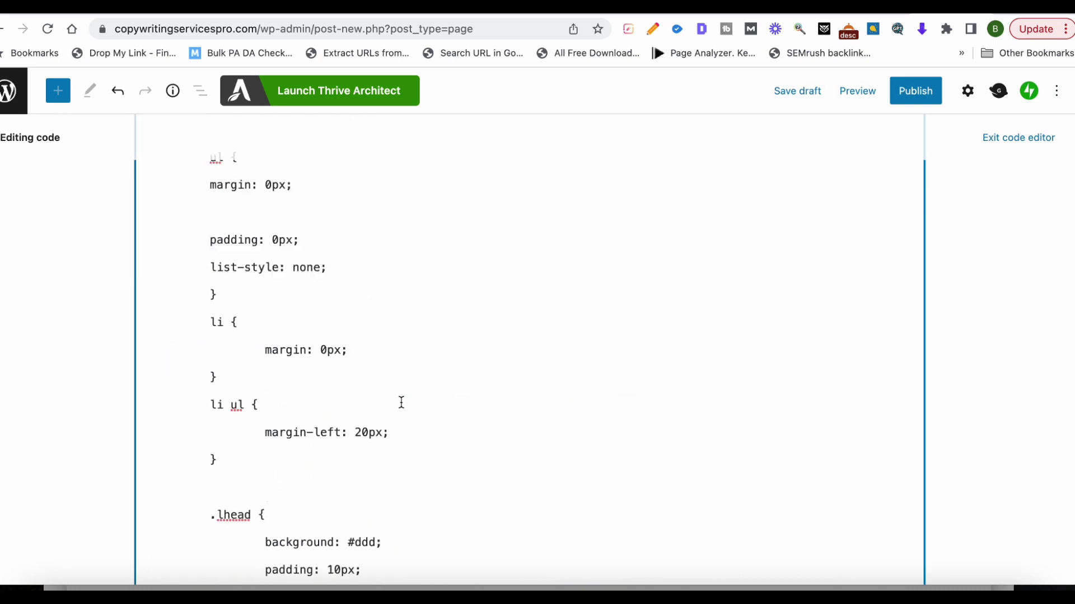
{"action": "scroll", "coordinate": [401, 403], "scroll_direction": "up", "scroll_amount": 15}
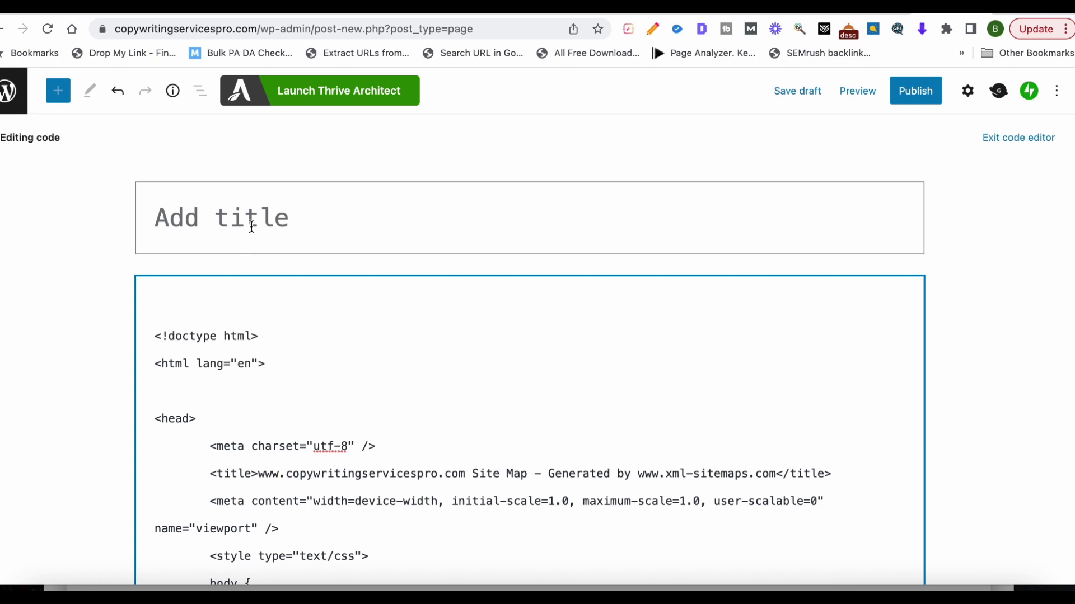
Title the page 'Sitemap'
{"action": "left_click", "coordinate": [255, 217]}
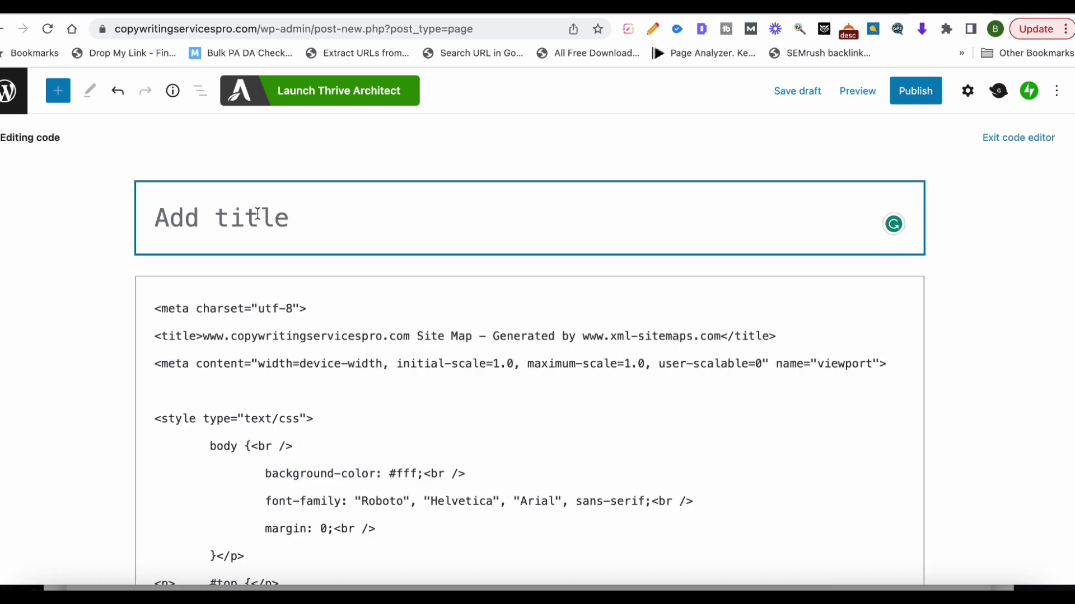
{"action": "type", "text": "dh"}
{"action": "key", "text": "BackSpace"}
{"action": "key", "text": "BackSpace"}
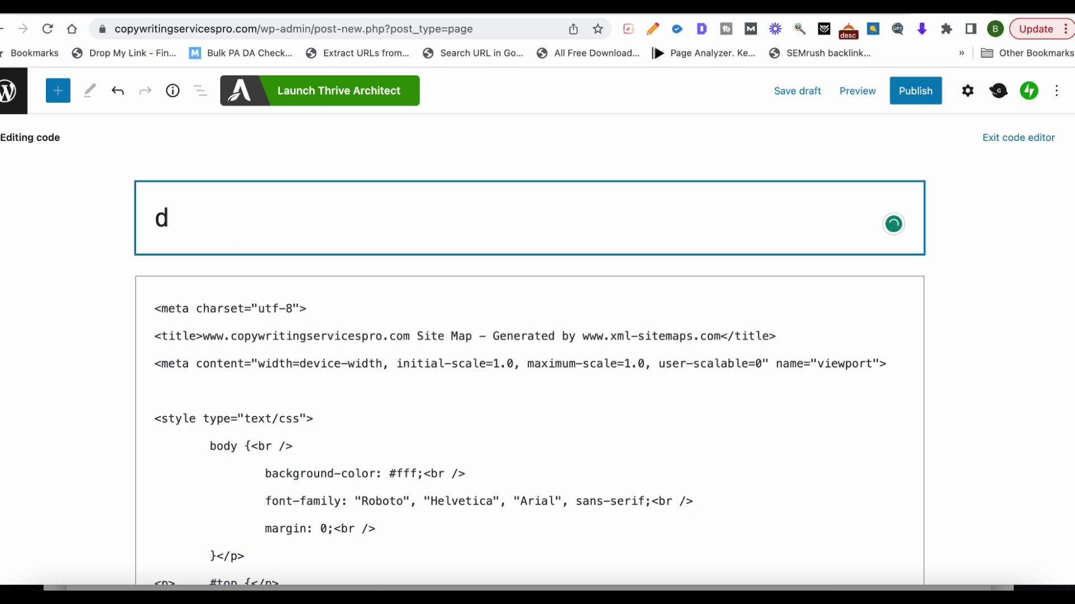
{"action": "type", "text": "Stie"}
{"action": "key", "text": "BackSpace"}
{"action": "key", "text": "BackSpace"}
{"action": "key", "text": "BackSpace"}
{"action": "key", "text": "BackSpace"}
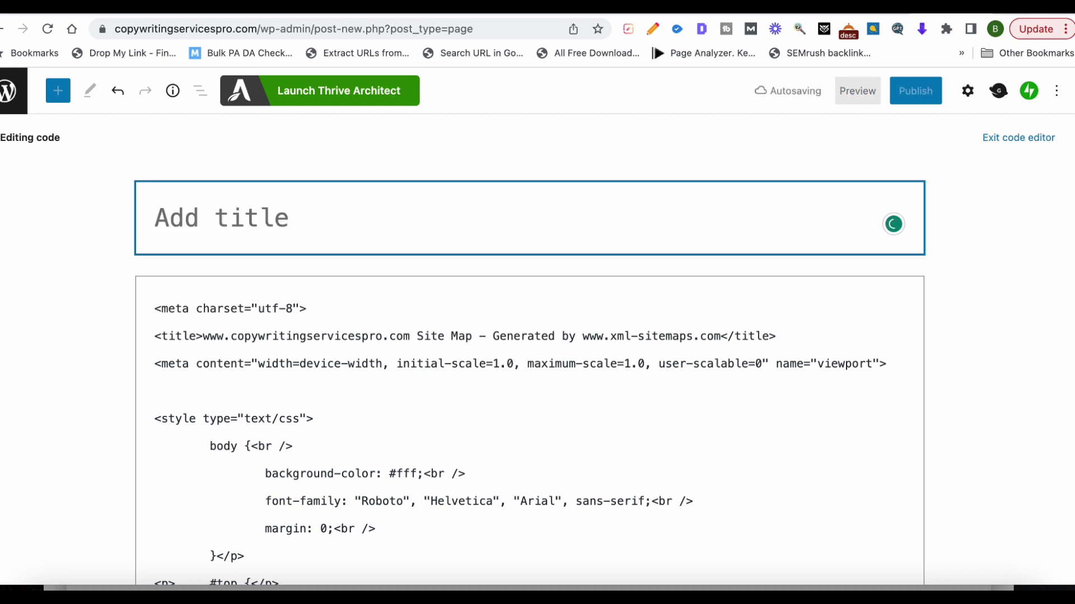
{"action": "type", "text": "Sitemap"}
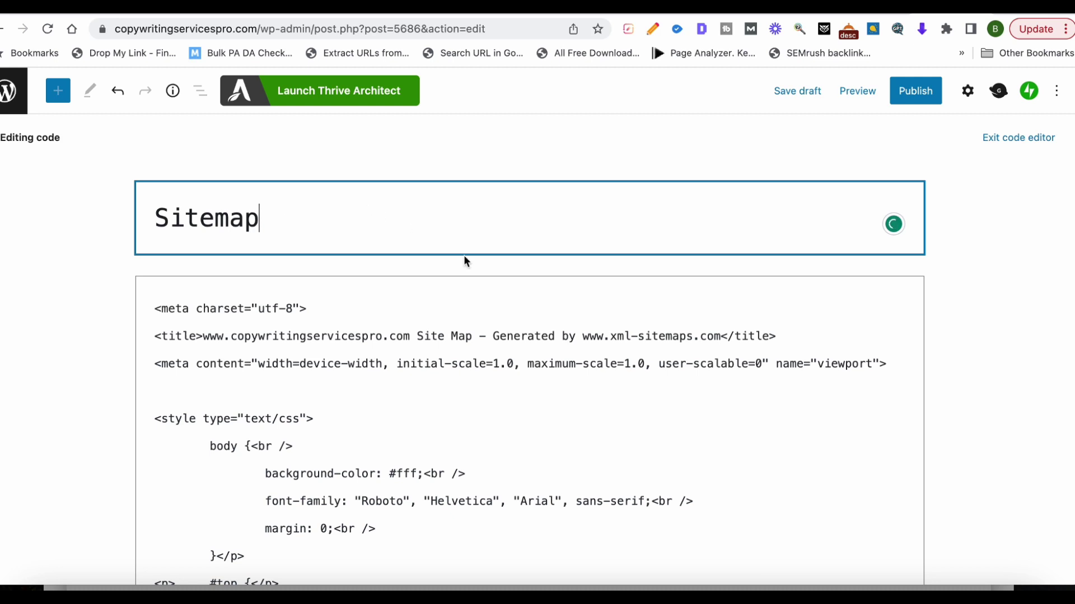
{"action": "scroll", "coordinate": [463, 254], "scroll_direction": "down", "scroll_amount": 5}
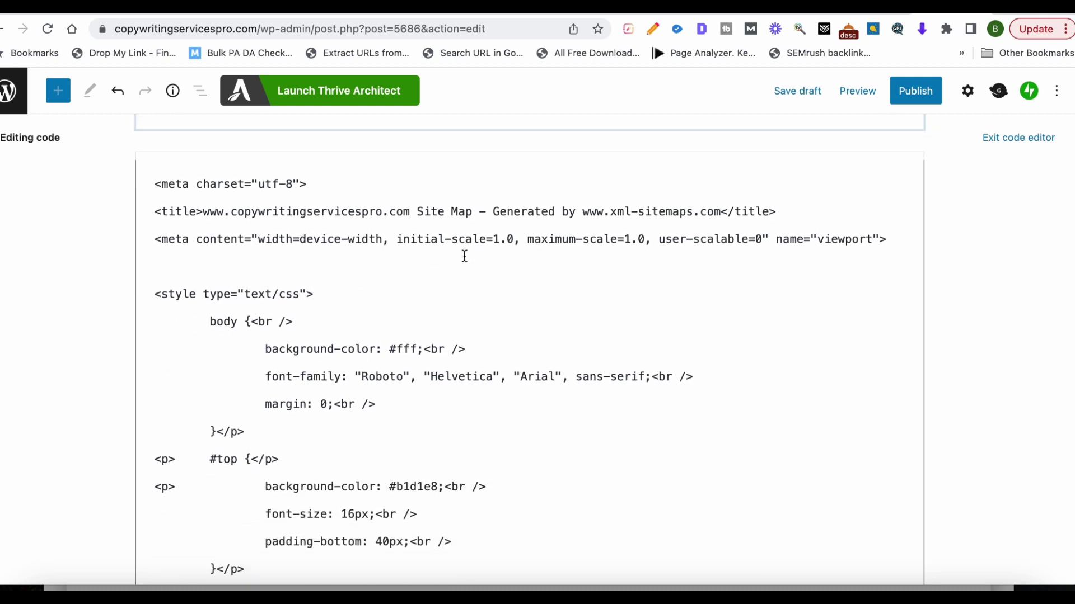
Publish the Sitemap page and scroll through its live /sitemap/ listing of 17 pages
{"action": "left_click", "coordinate": [914, 98]}
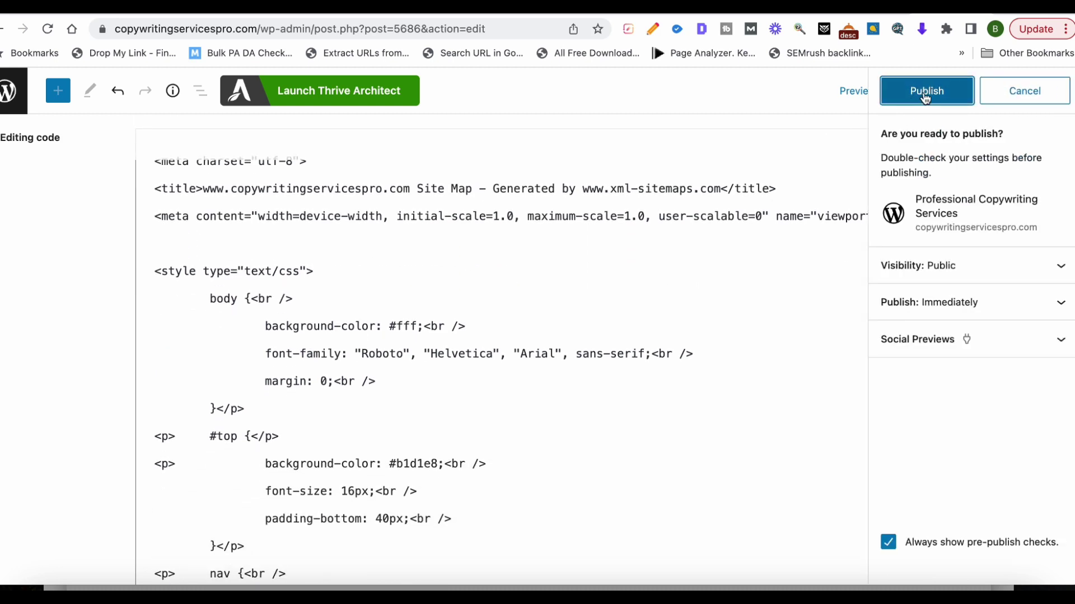
{"action": "left_click", "coordinate": [925, 98]}
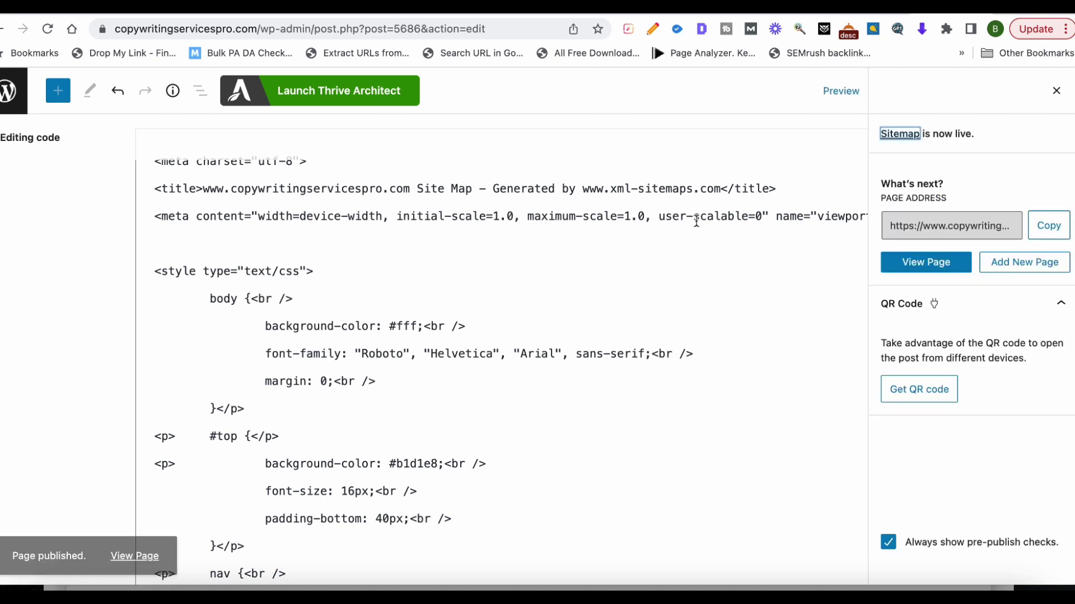
{"action": "left_click", "coordinate": [923, 274]}
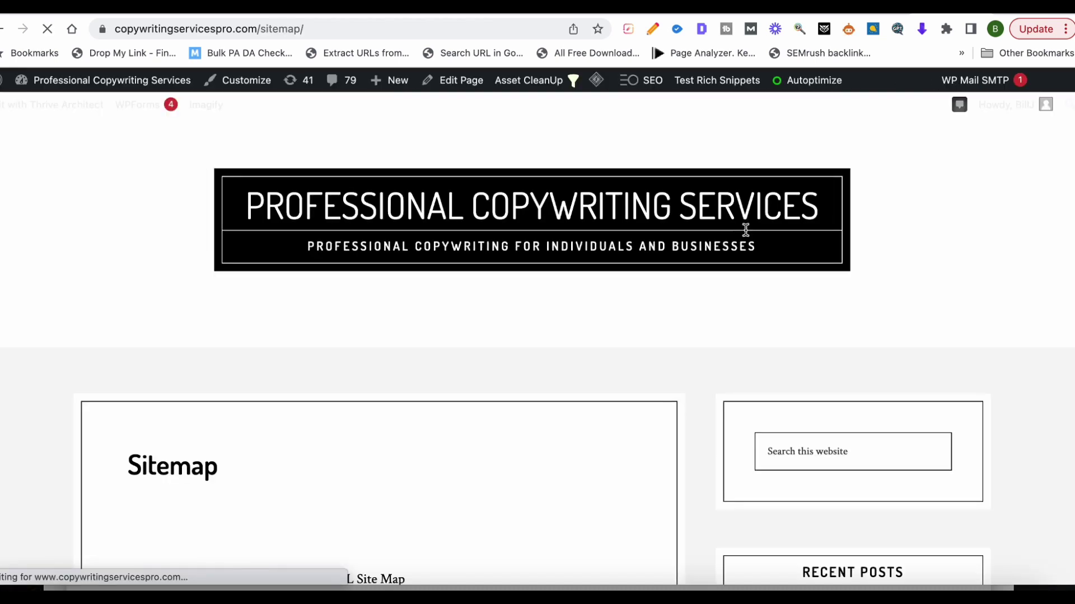
{"action": "scroll", "coordinate": [672, 279], "scroll_direction": "down", "scroll_amount": 7}
{"action": "scroll", "coordinate": [670, 278], "scroll_direction": "down", "scroll_amount": 9}
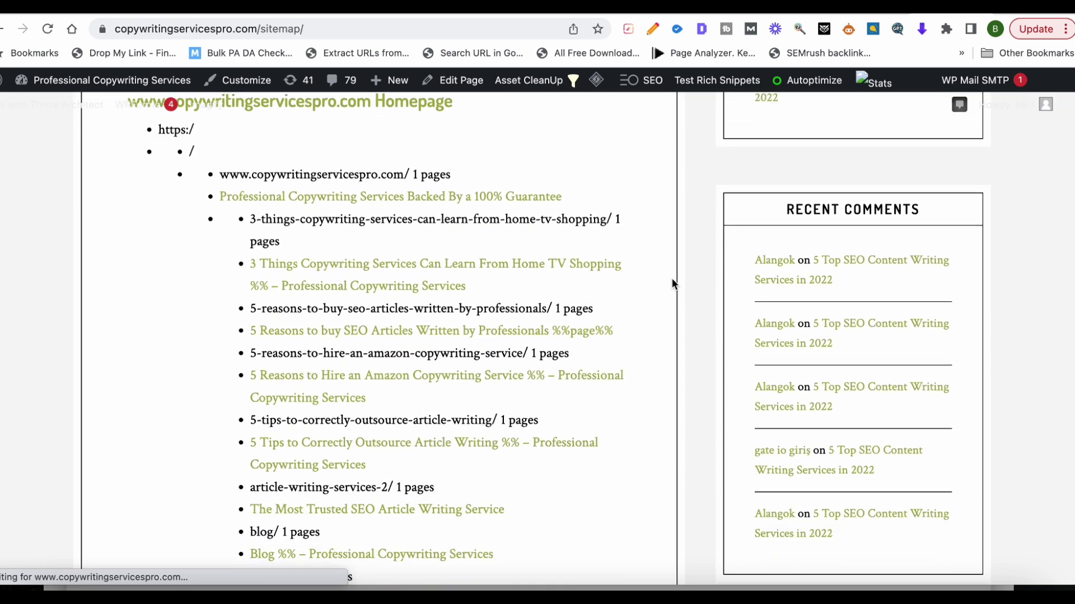
{"action": "scroll", "coordinate": [670, 278], "scroll_direction": "down", "scroll_amount": 2}
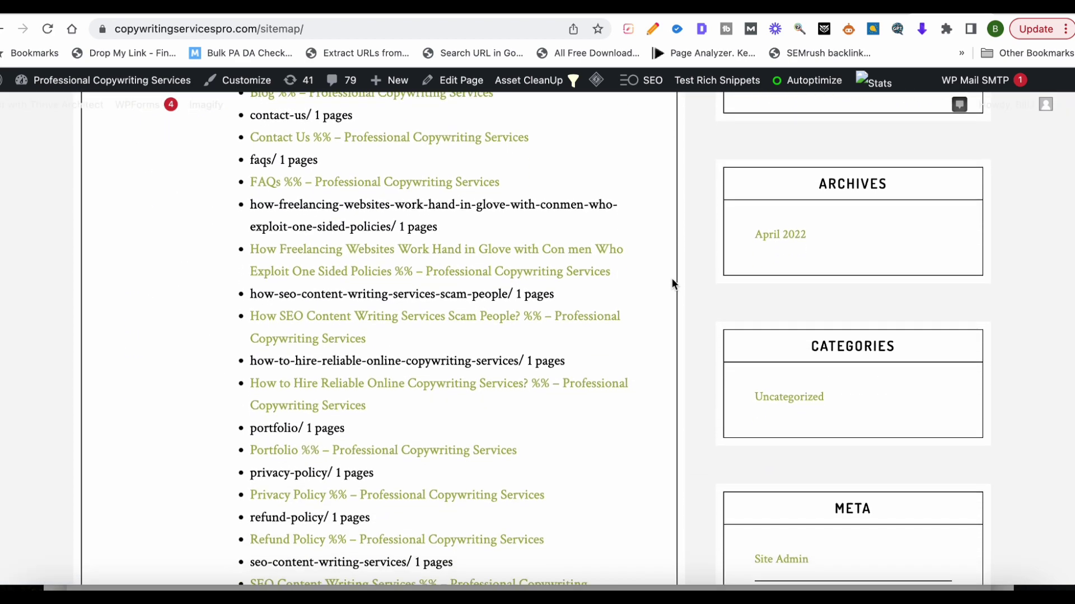
{"action": "scroll", "coordinate": [671, 281], "scroll_direction": "down", "scroll_amount": 10}
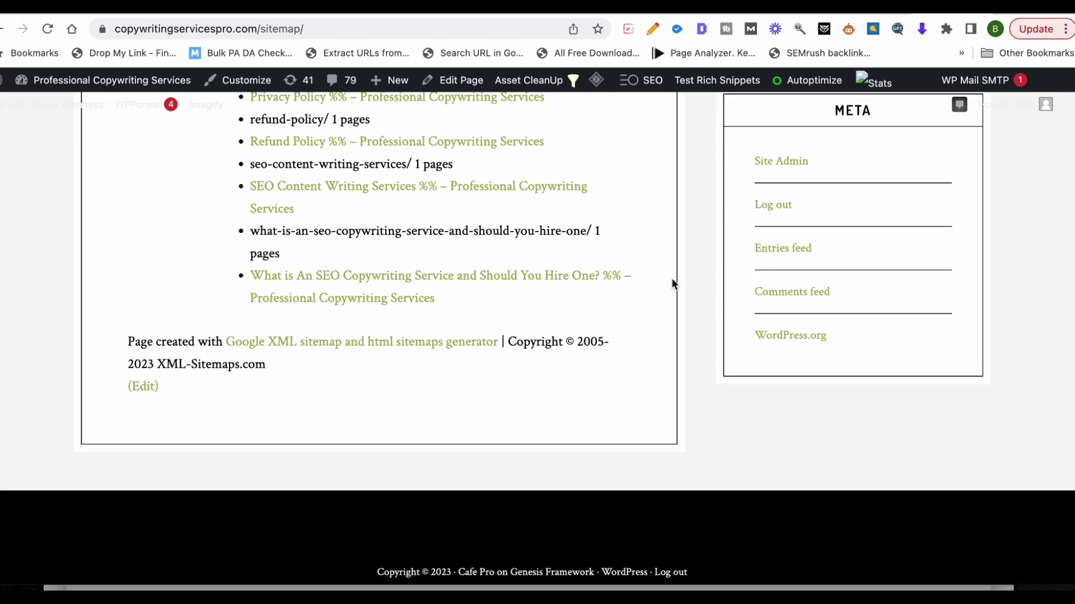
{"action": "scroll", "coordinate": [670, 278], "scroll_direction": "up", "scroll_amount": 20}
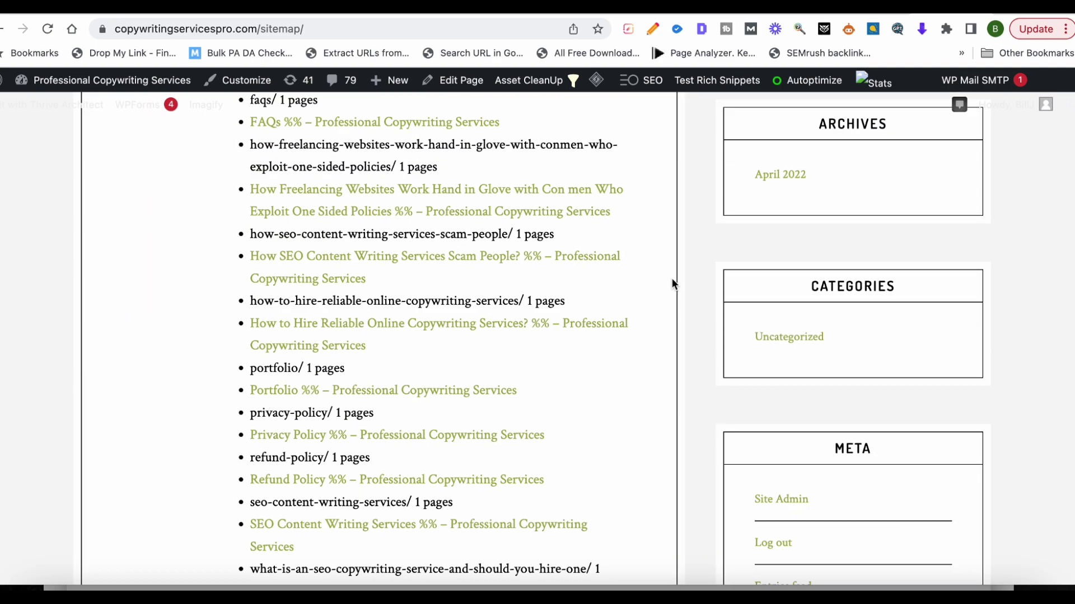
{"action": "scroll", "coordinate": [670, 278], "scroll_direction": "up", "scroll_amount": 5}
{"action": "scroll", "coordinate": [670, 278], "scroll_direction": "down", "scroll_amount": 5}
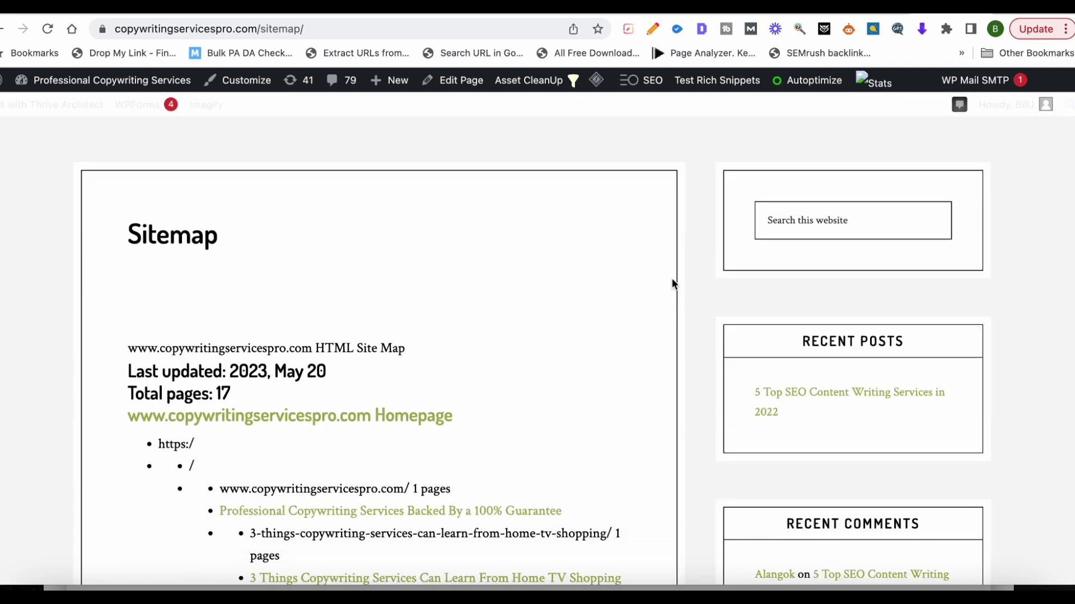
Copy the live Sitemap page's URL and switch to the Search Console window
{"action": "left_click", "coordinate": [331, 23]}
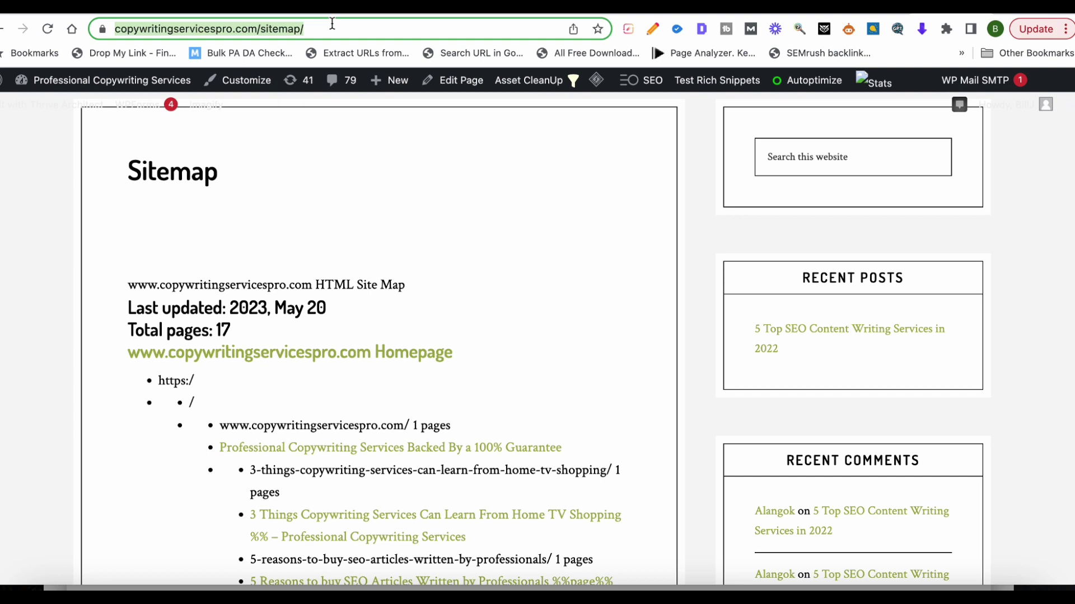
{"action": "right_click", "coordinate": [332, 36]}
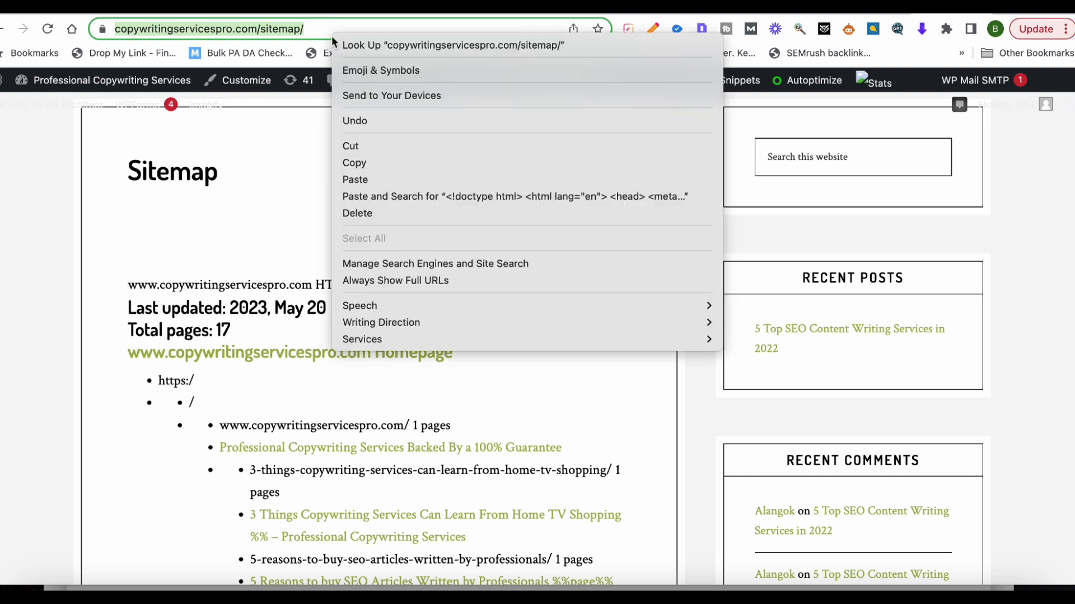
{"action": "left_click", "coordinate": [401, 162]}
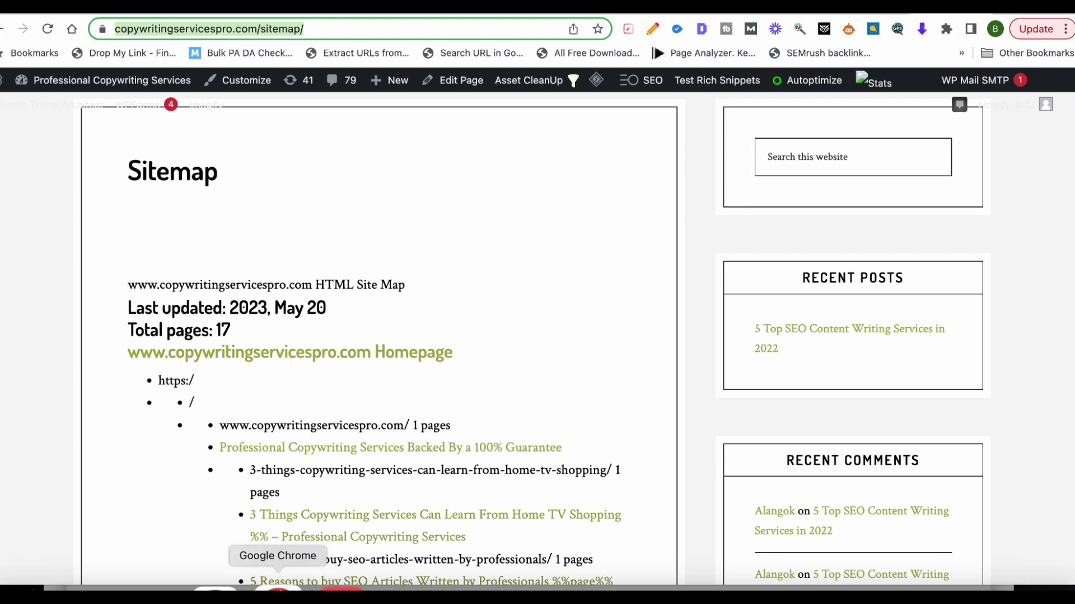
{"action": "left_click", "coordinate": [276, 585]}
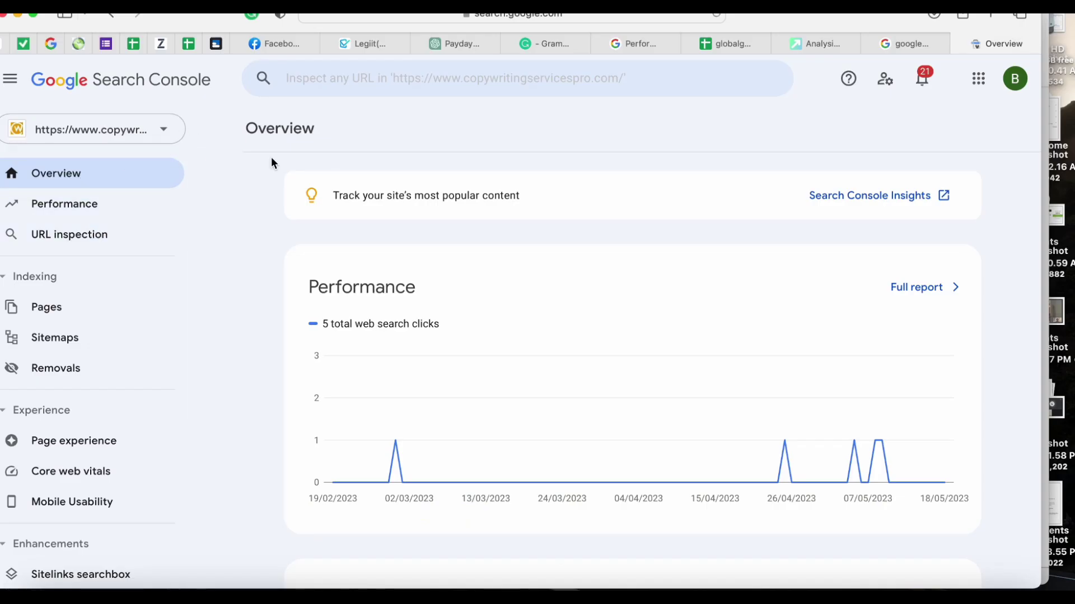
Inspect the pasted /sitemap/ URL, which Search Console reports as unknown to Google
{"action": "left_click", "coordinate": [375, 76]}
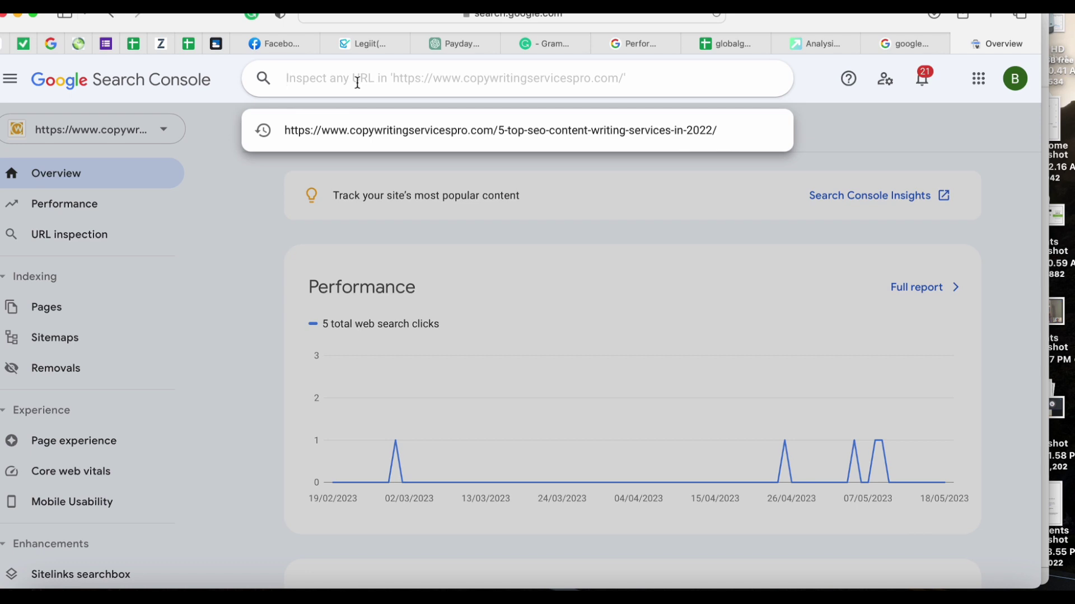
{"action": "key", "text": "super+v"}
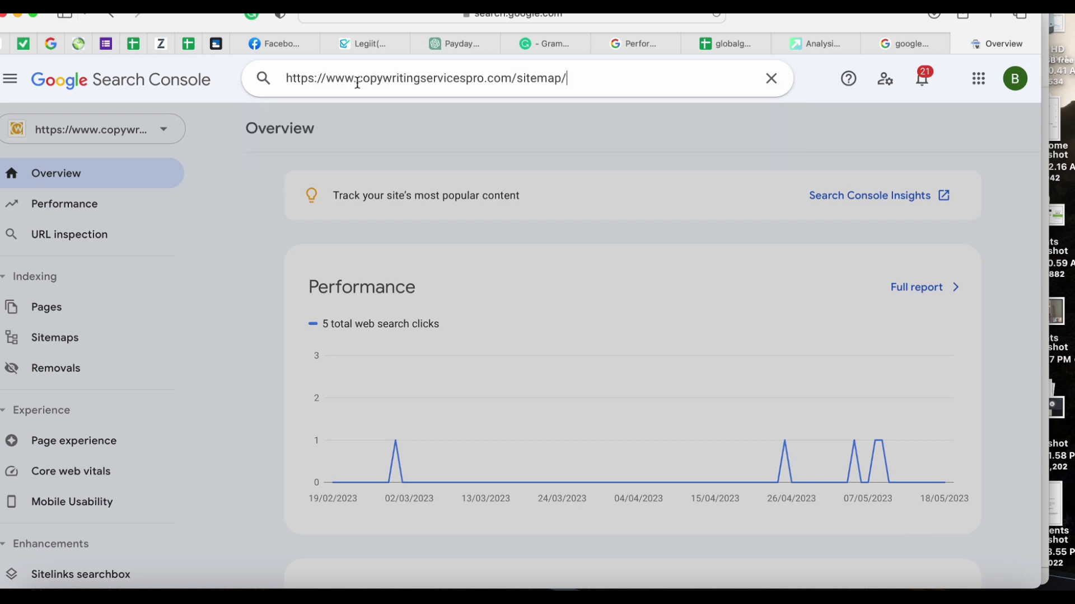
{"action": "key", "text": "Return"}
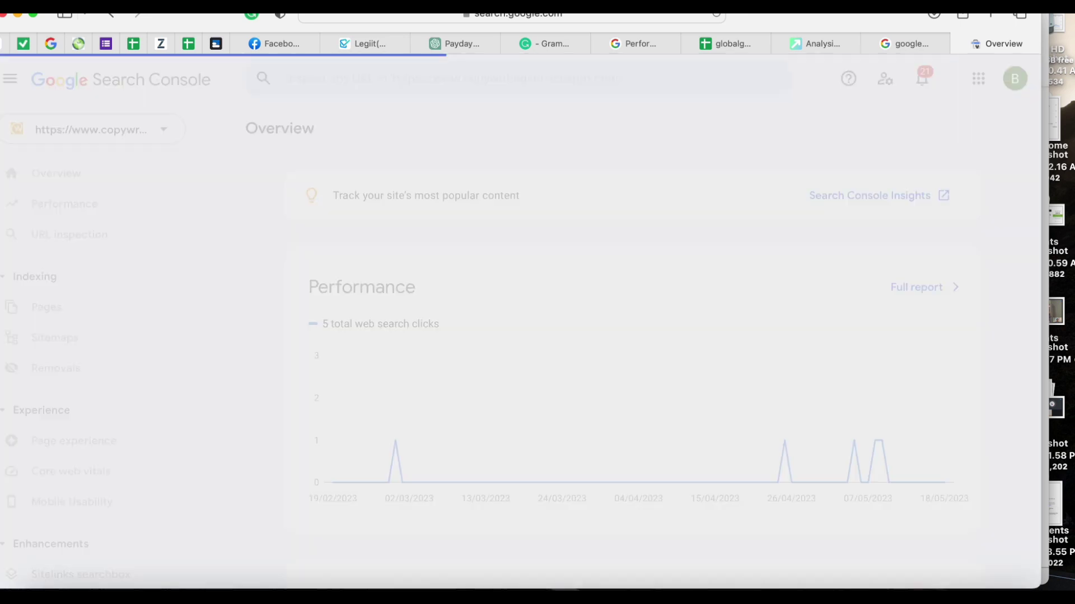
{"action": "scroll", "coordinate": [542, 229], "scroll_direction": "down", "scroll_amount": 1}
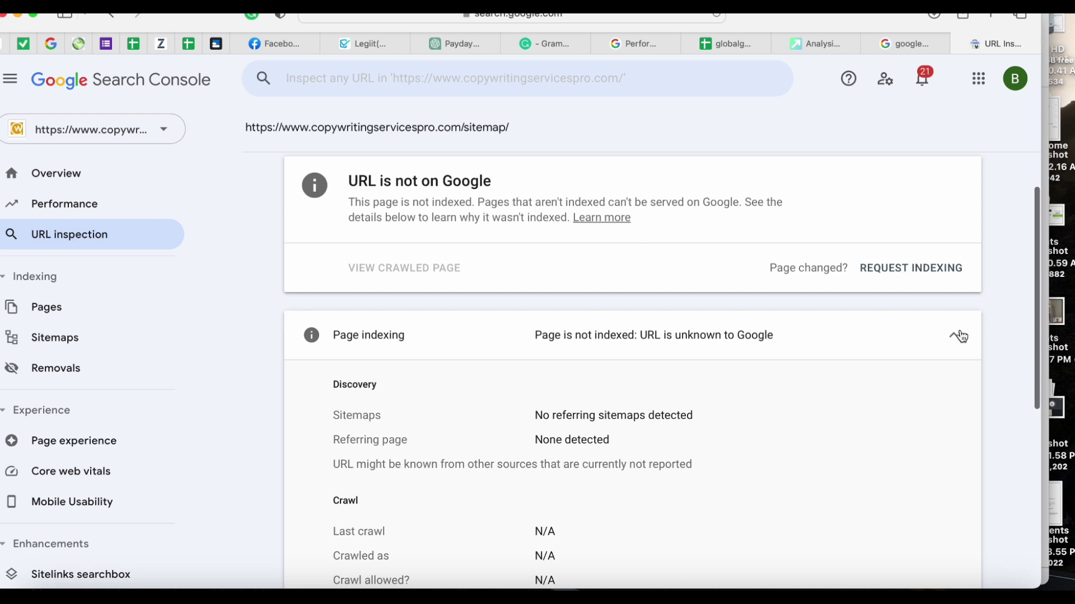
Request indexing for the /sitemap/ page and acknowledge the confirmation
{"action": "left_click", "coordinate": [918, 279]}
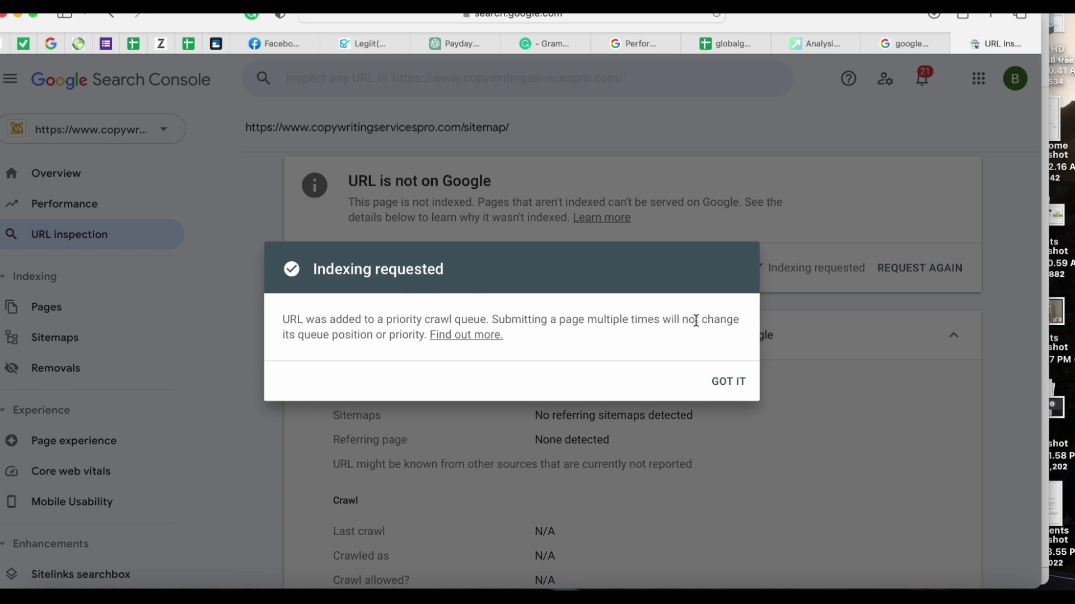
{"action": "left_click", "coordinate": [729, 381]}
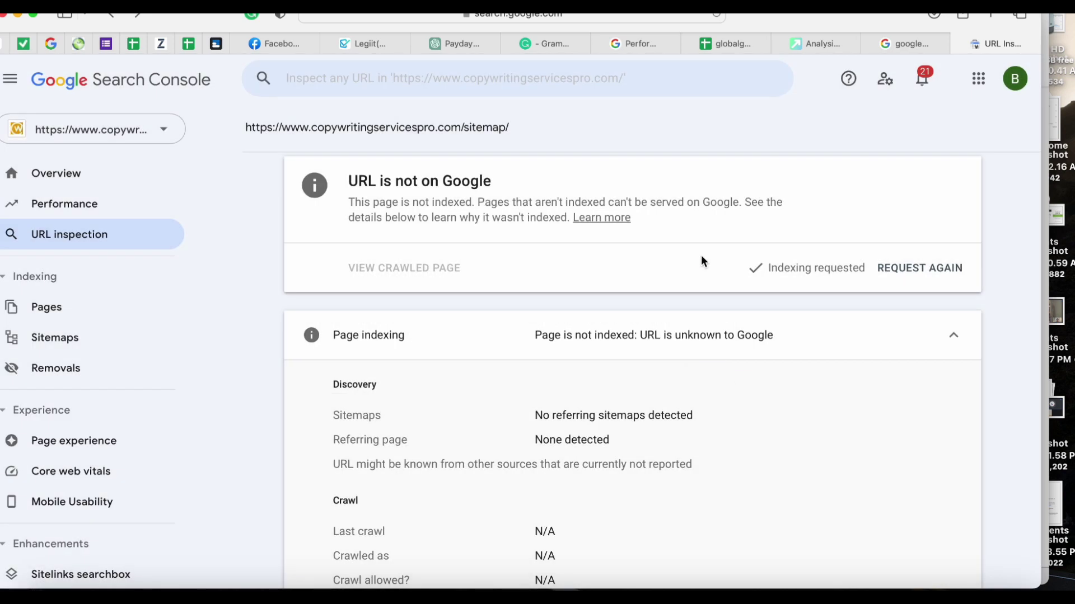